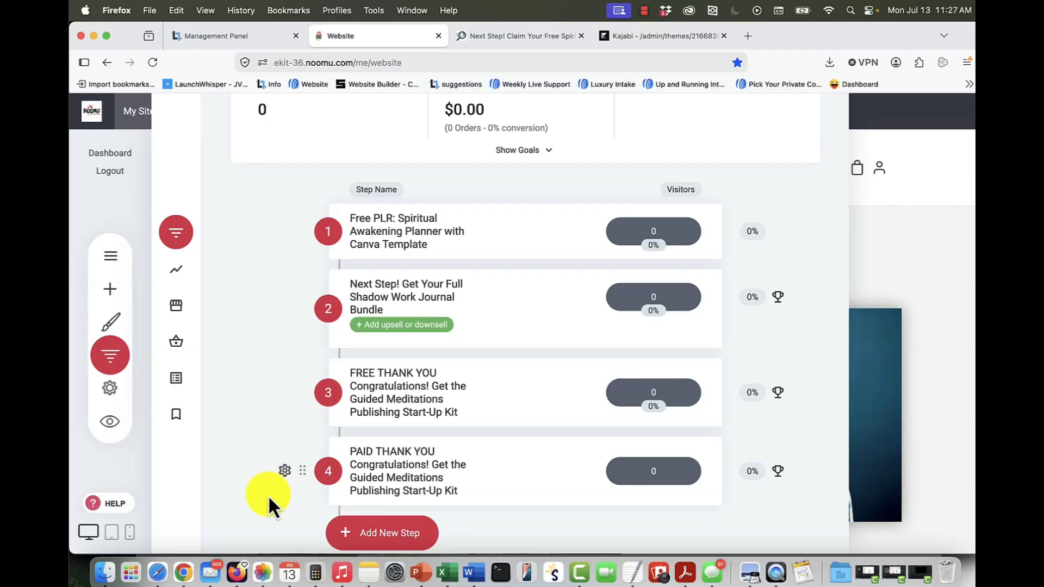
Step: Open the free PLR offer page from the funnel's first step and review its content down to the opt-in button
click(443, 249)
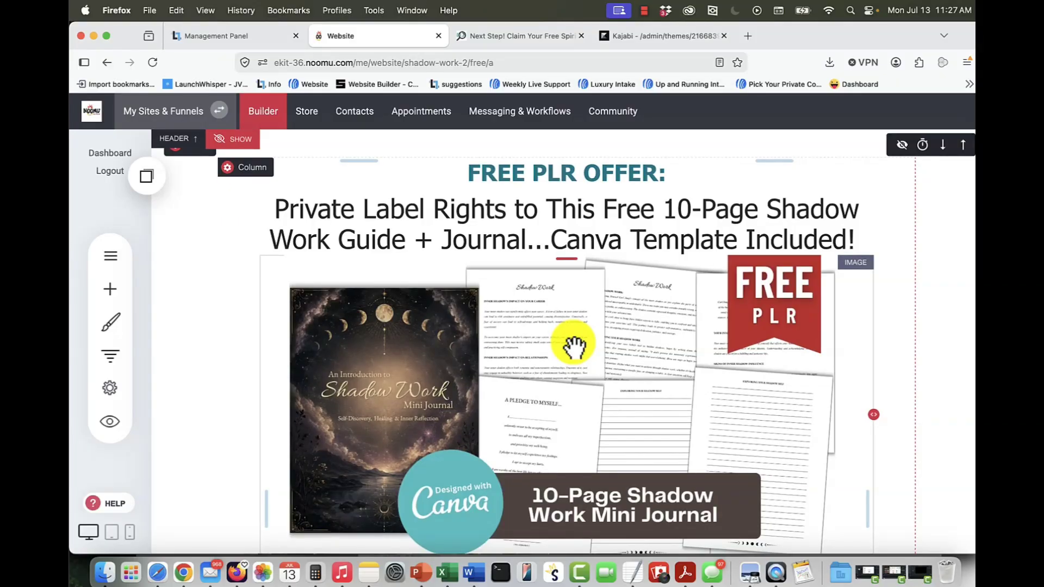
scroll(574, 344, down, 4)
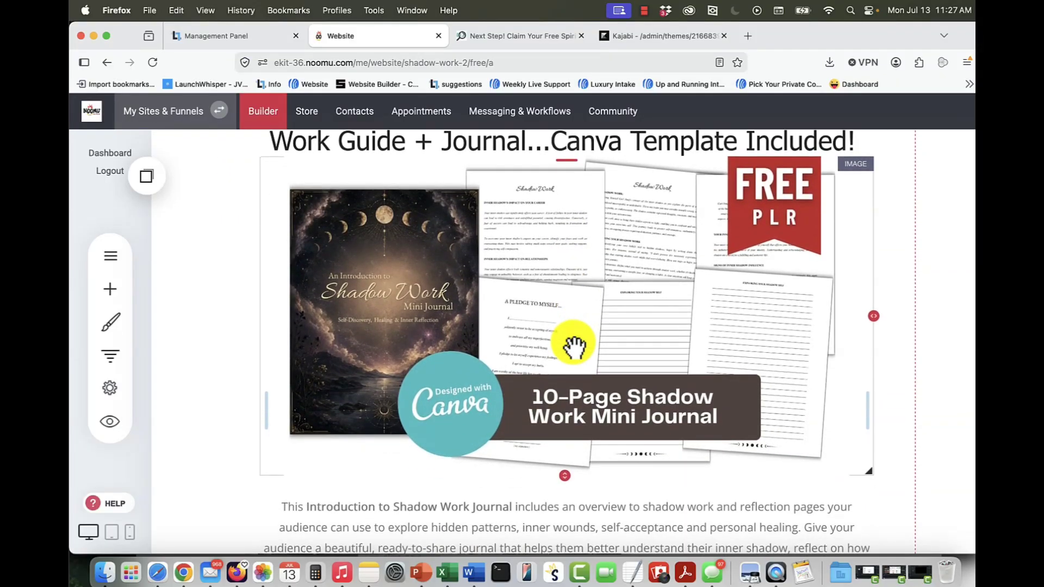
scroll(574, 343, down, 10)
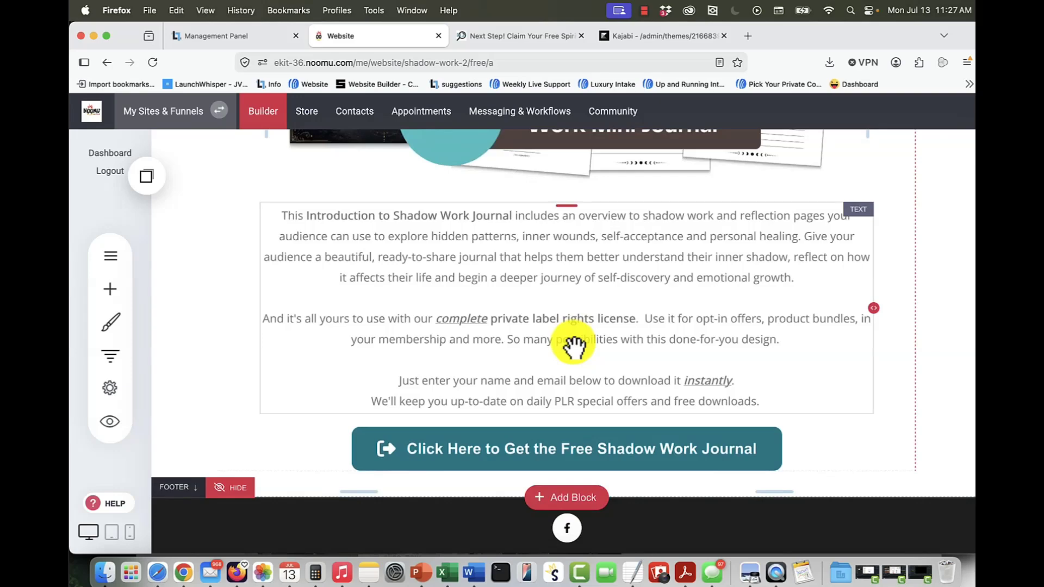
Step: Inspect the popup link assigned to the "Click Here to Get the Free Shadow Work Journal" button, leaving the link unchanged
click(522, 450)
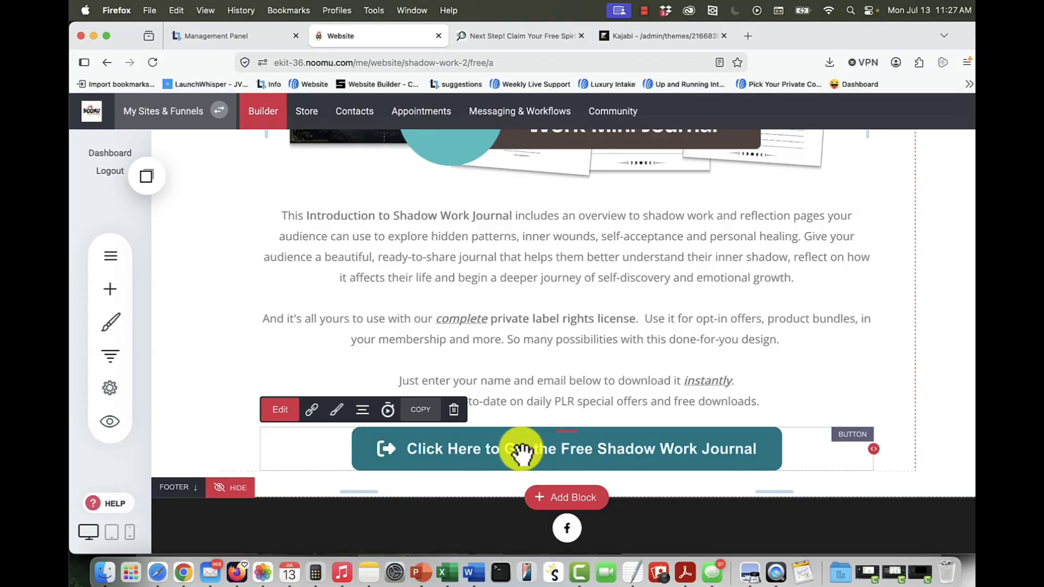
click(312, 412)
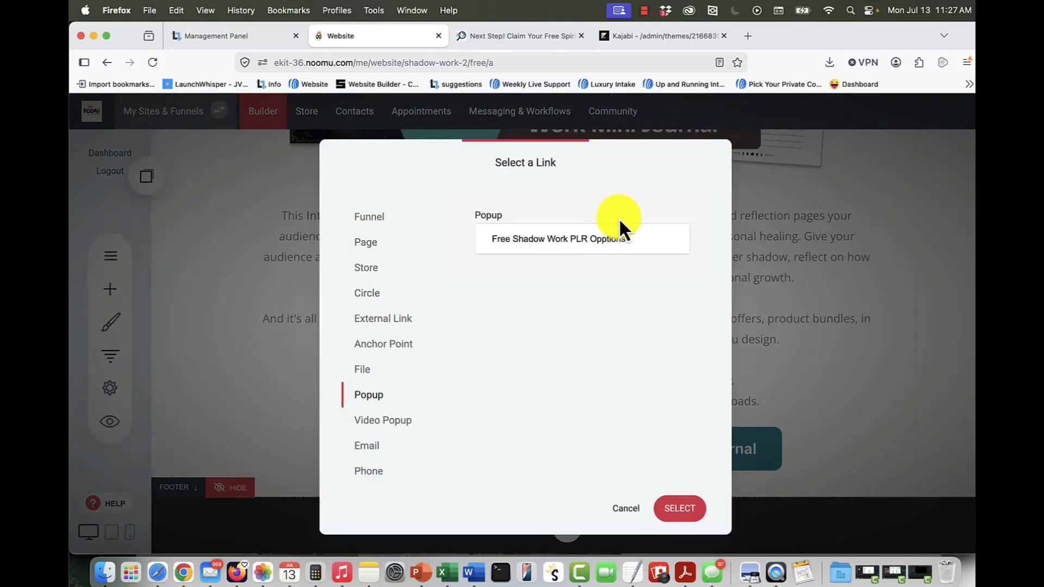
click(612, 244)
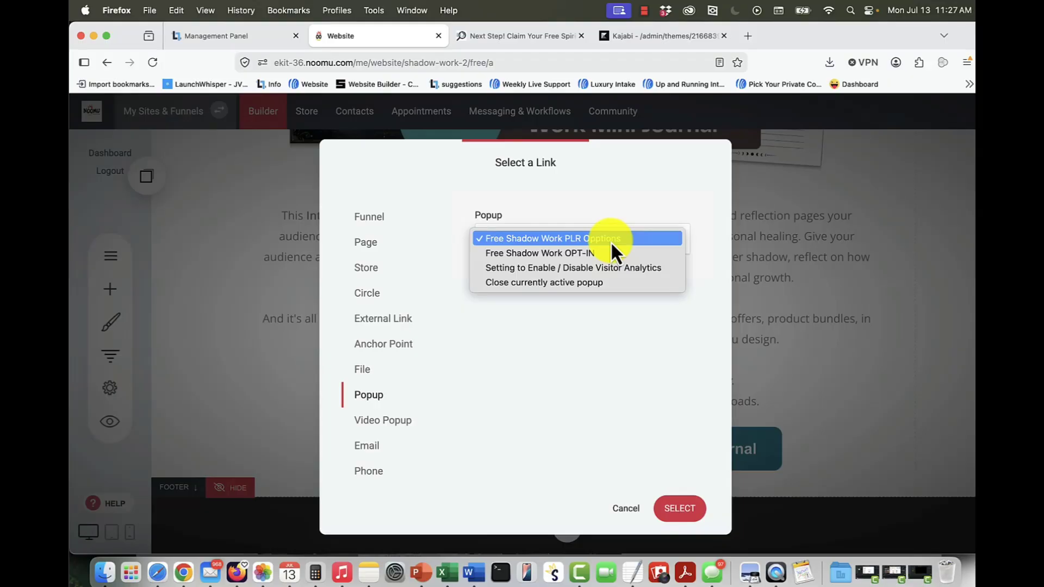
click(625, 510)
click(628, 517)
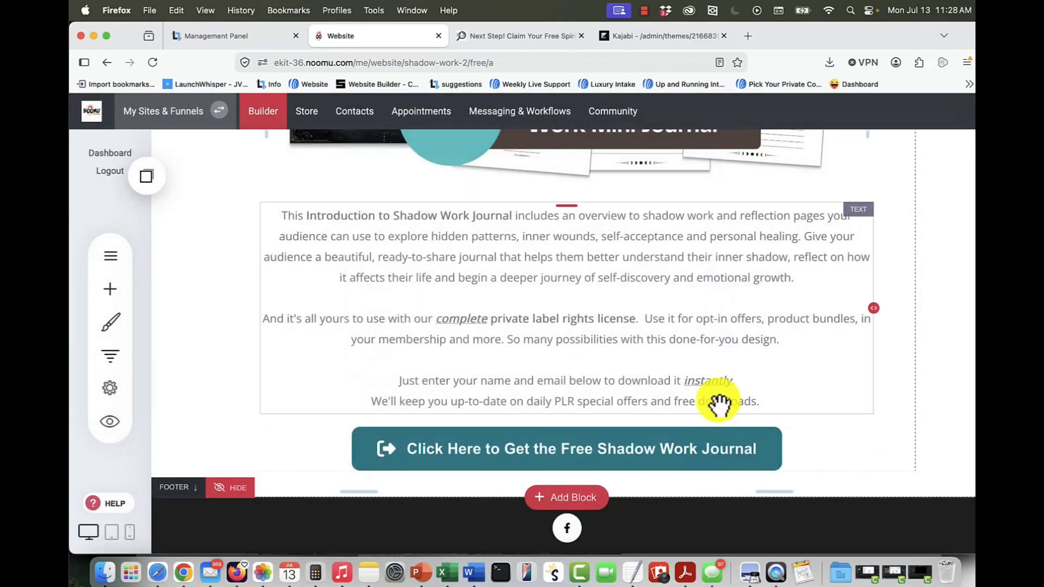
Step: Preview the live offer page and examine the popup that its free journal button opens
click(108, 428)
click(497, 119)
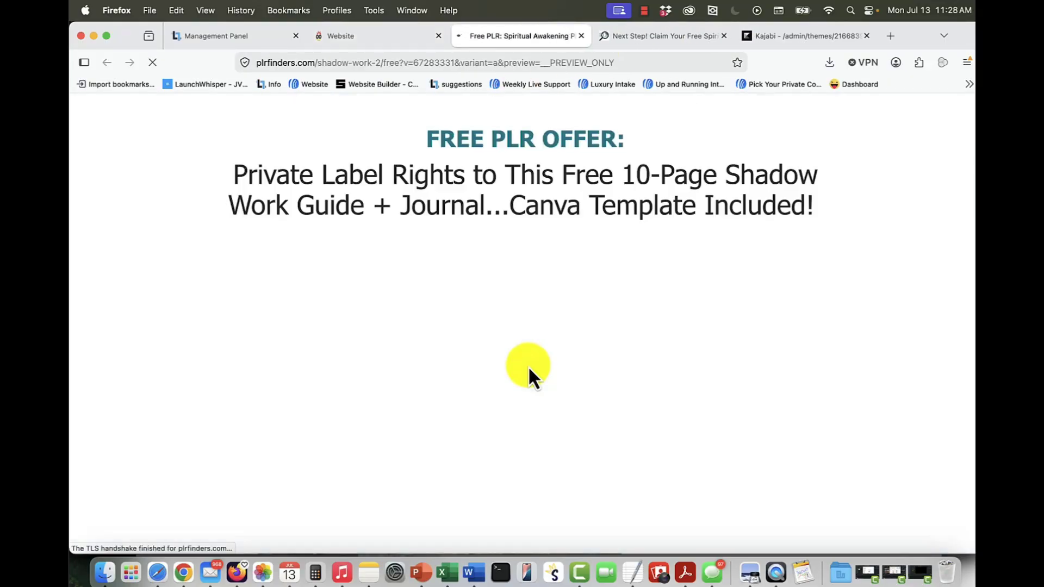
scroll(528, 364, down, 2)
scroll(529, 364, down, 5)
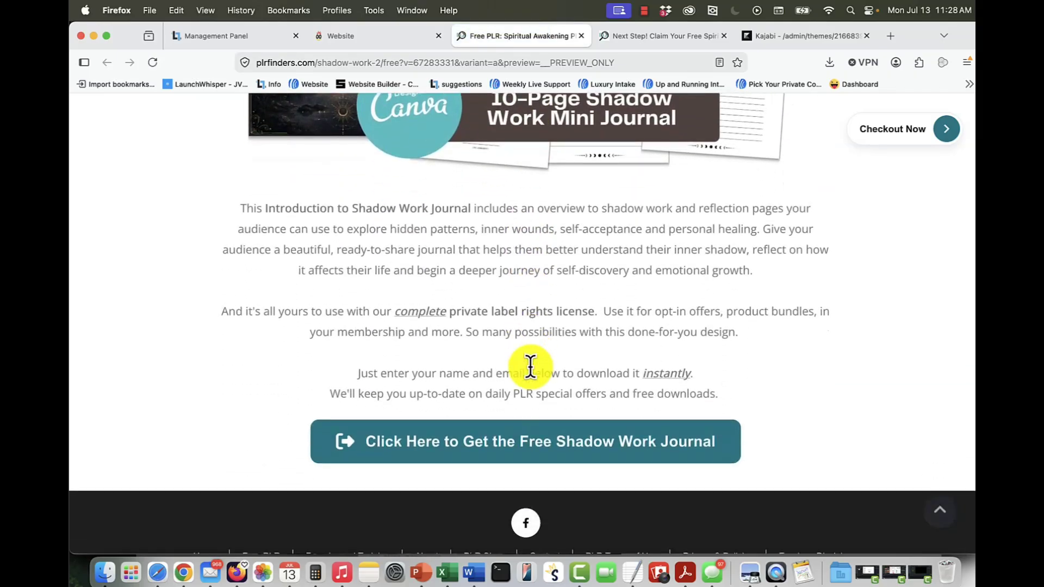
click(546, 425)
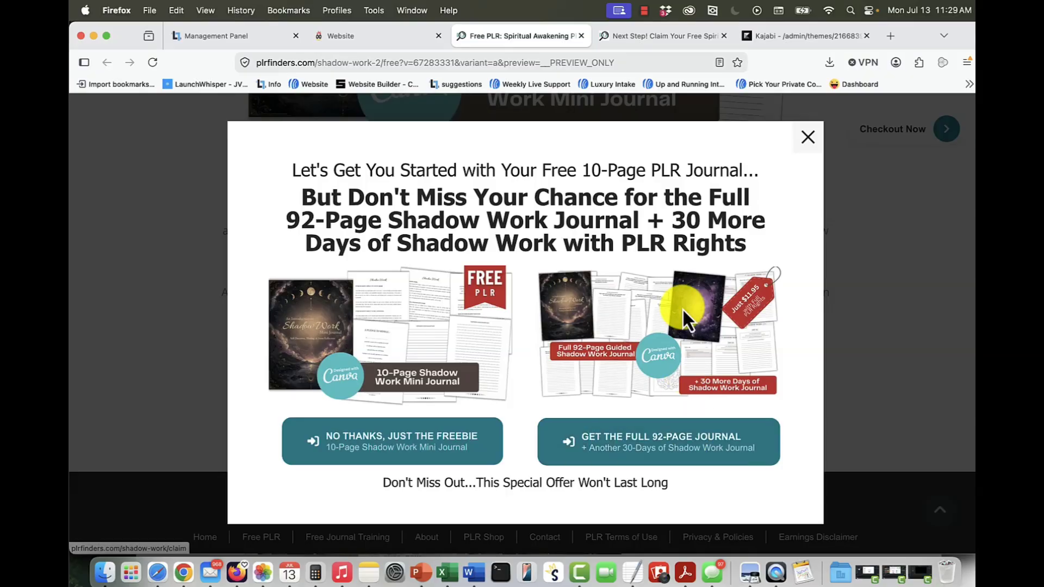
click(808, 137)
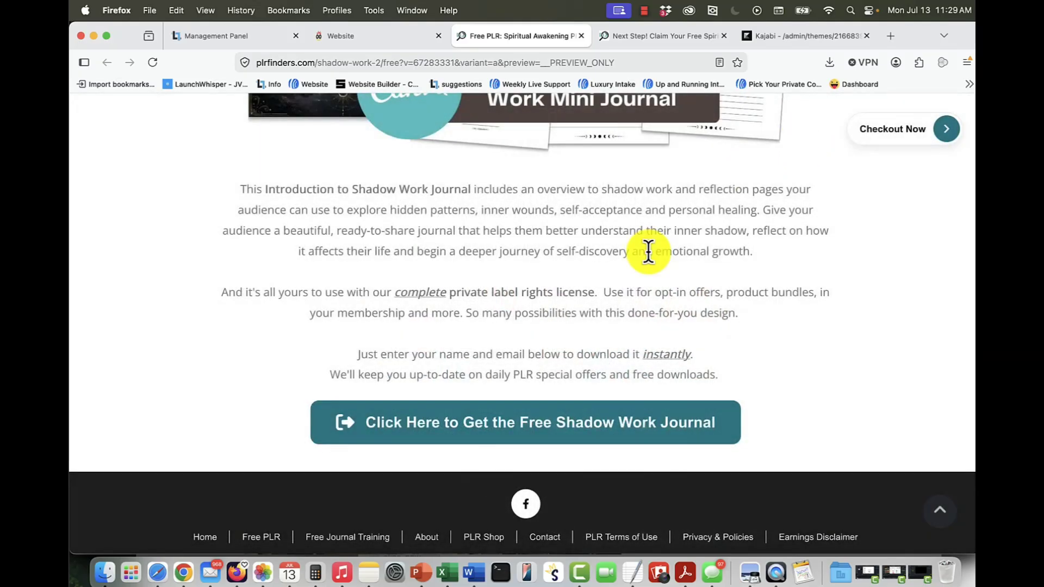
Step: Return to the page builder and list the site's existing popups
click(381, 38)
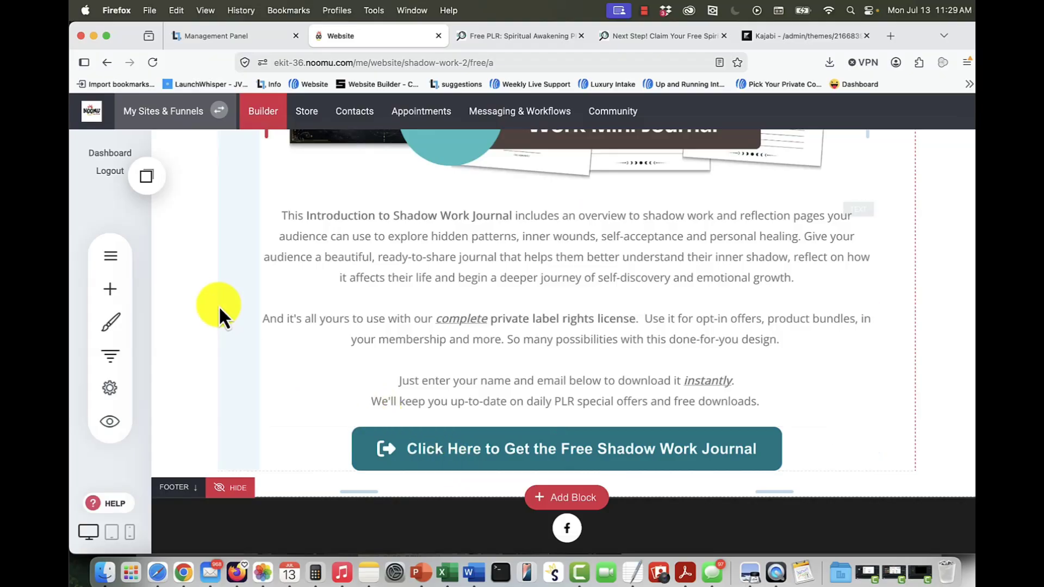
click(111, 257)
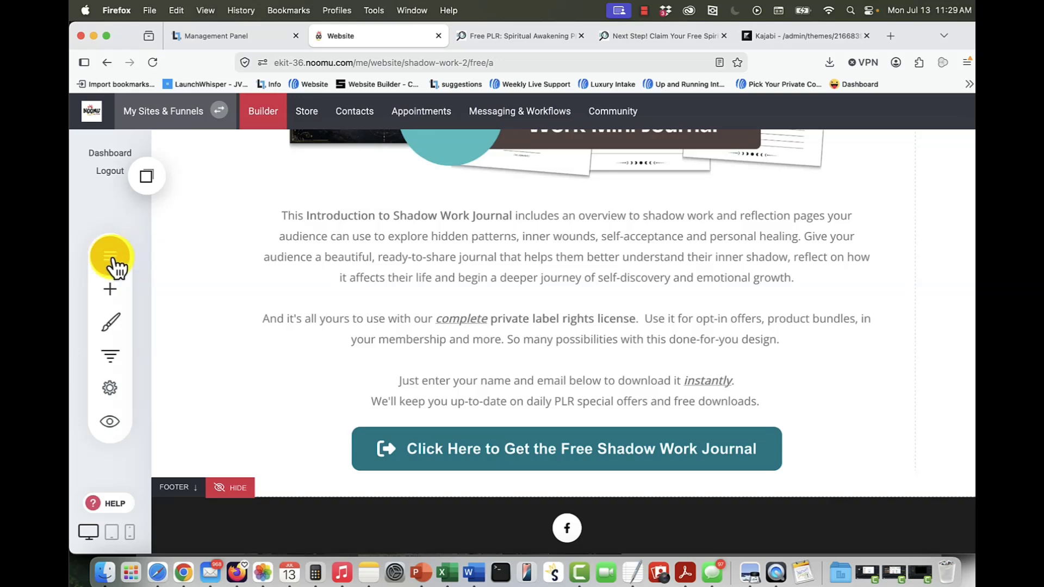
click(108, 260)
click(281, 211)
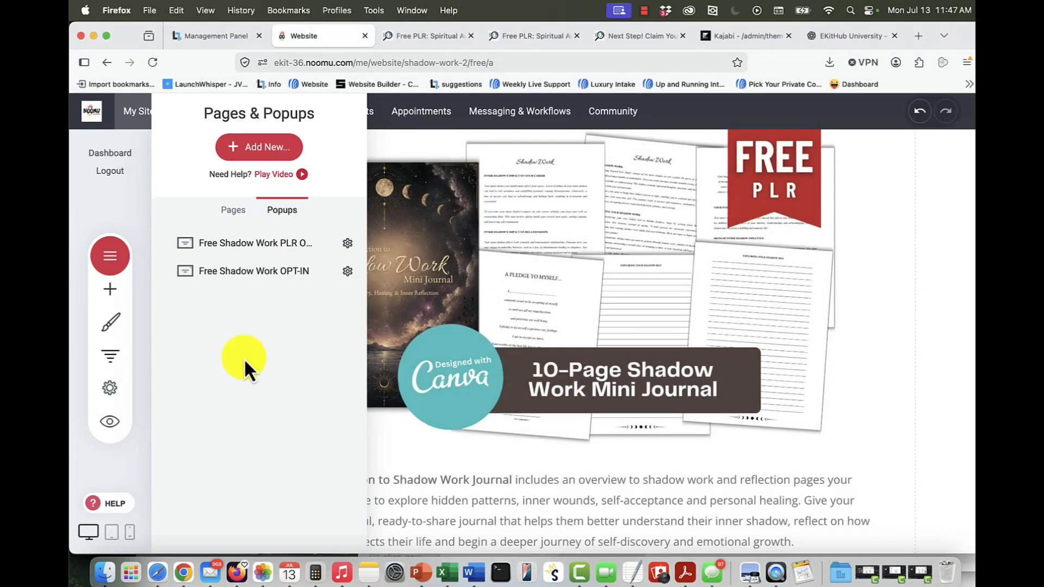
Step: Create a new popup from the Opt-In template that offers a free product and a paid product side by side
click(266, 146)
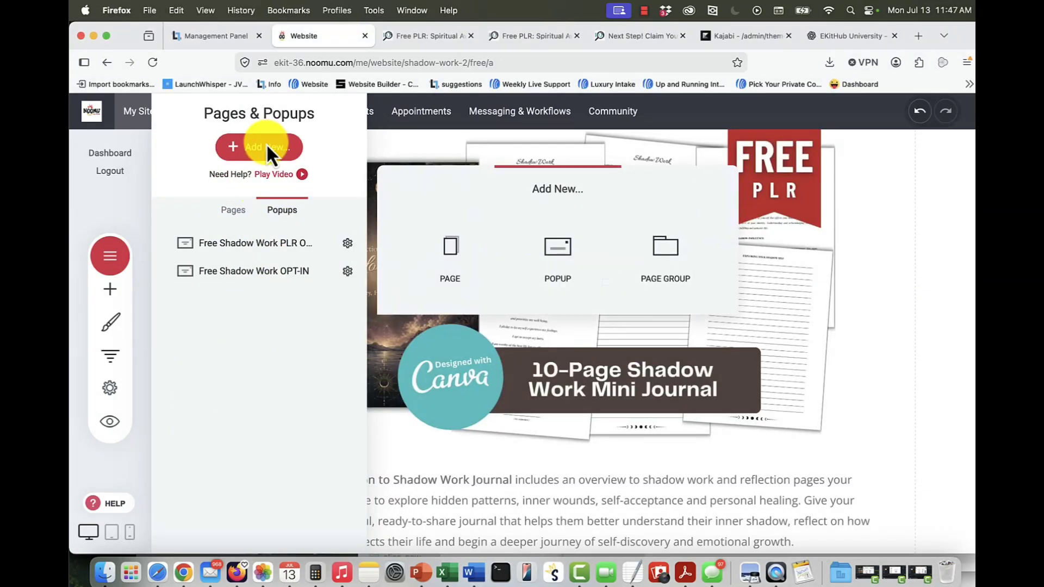
click(560, 255)
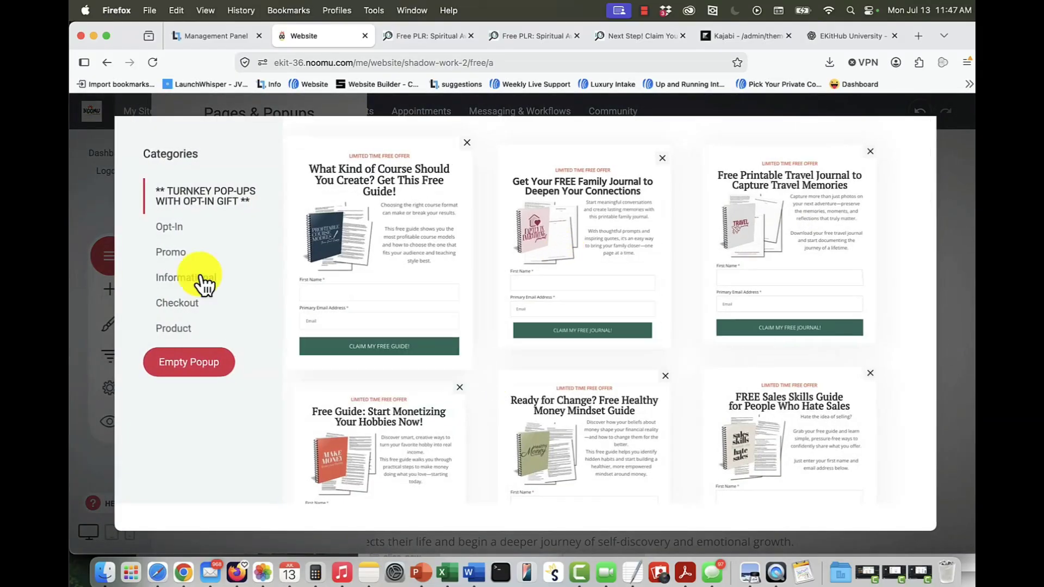
scroll(584, 288, down, 10)
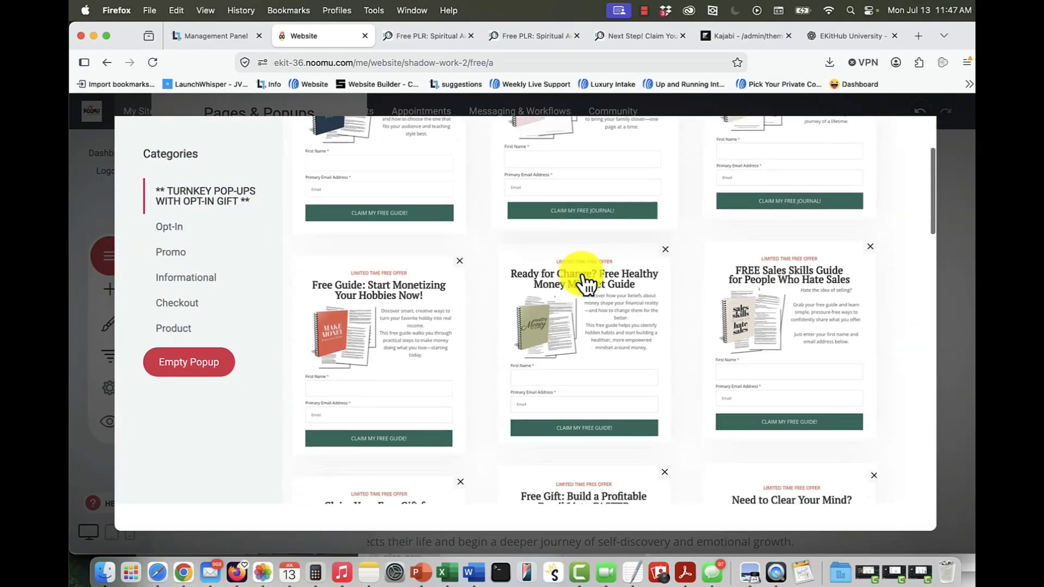
scroll(584, 283, down, 10)
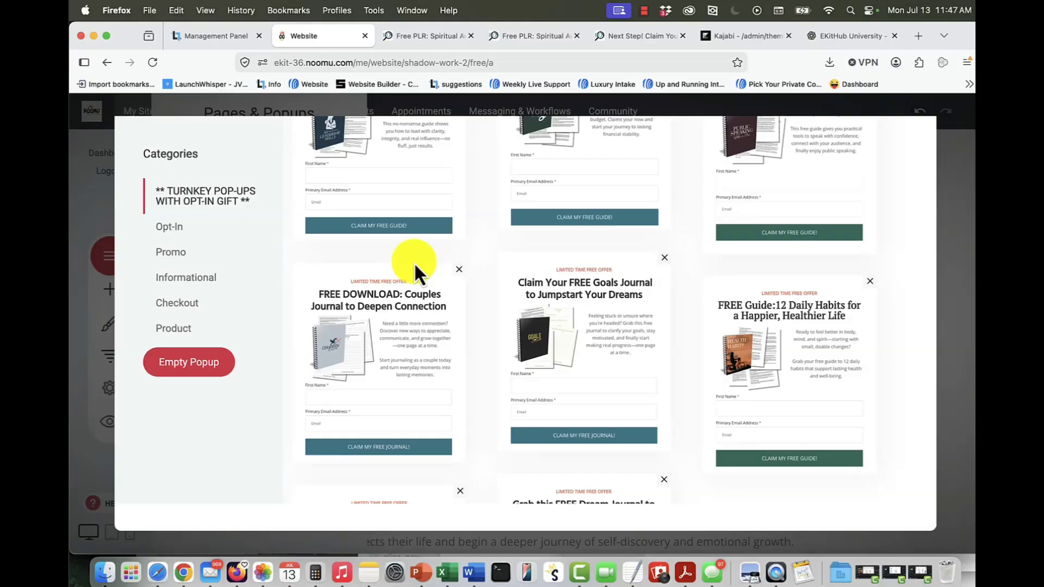
click(179, 232)
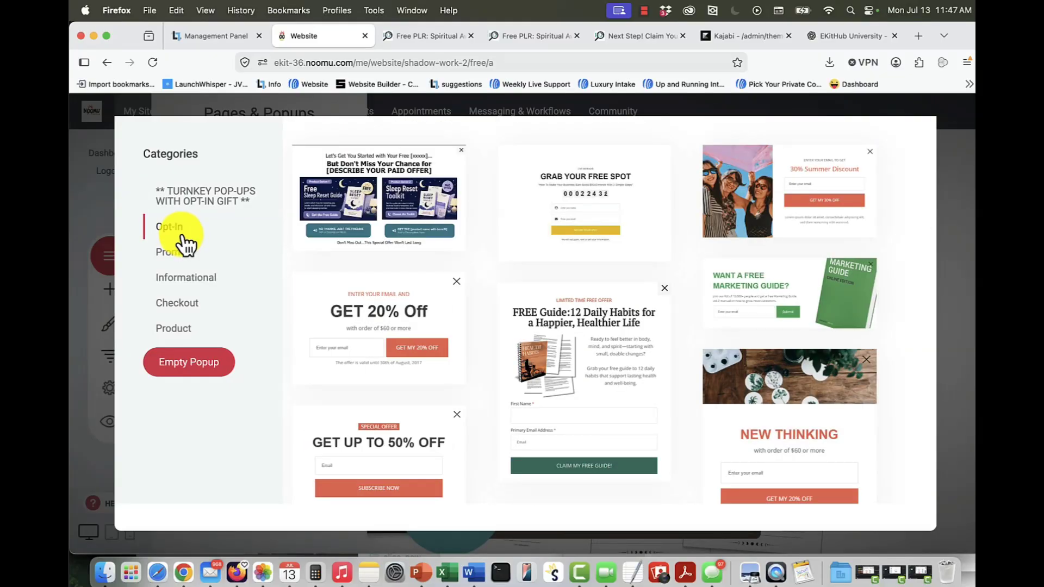
click(361, 199)
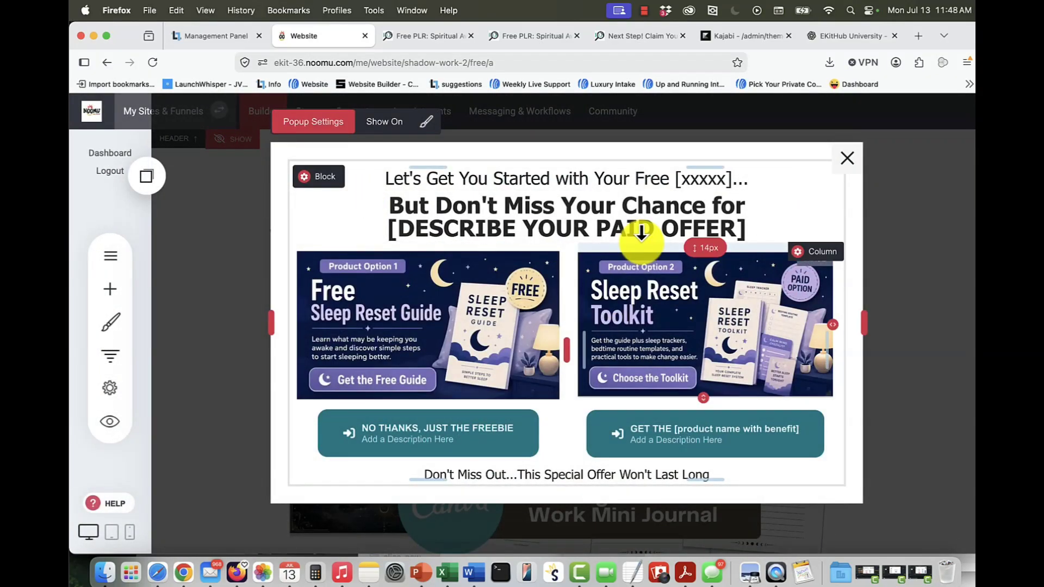
Step: Examine the new popup's customizable parts: the placeholder headline text and the two product images
click(653, 180)
drag(668, 179, 345, 235)
click(751, 228)
triple_click(346, 234)
click(389, 337)
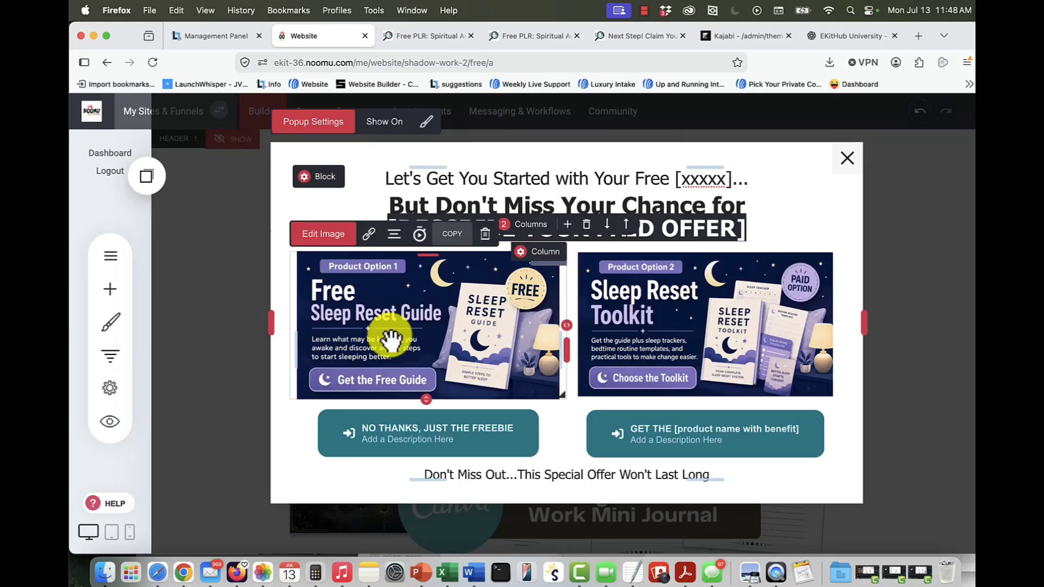
click(675, 345)
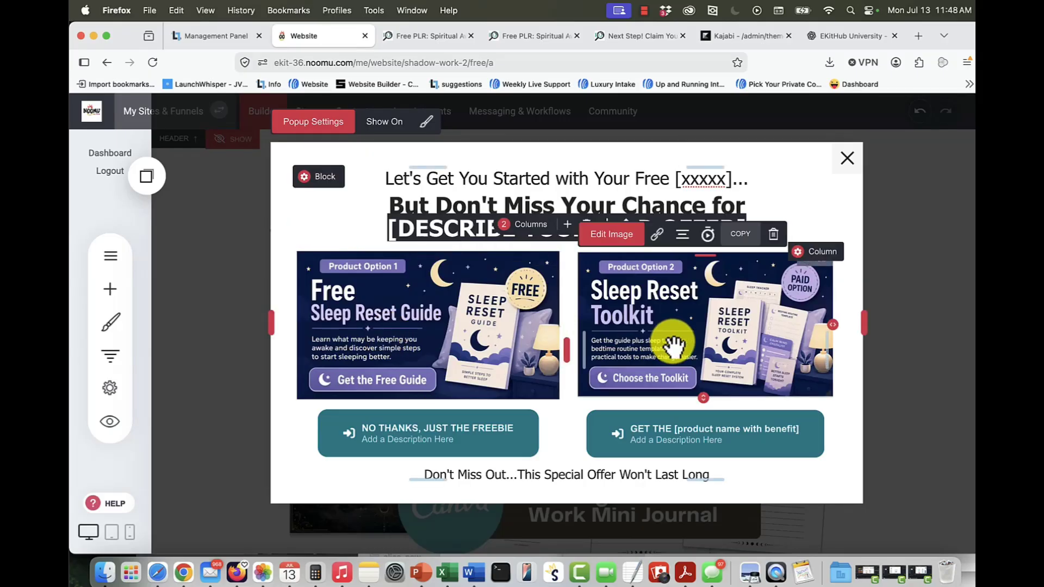
Step: Review the text, description and link settings of the popup's freebie button and its paid offer button
click(423, 444)
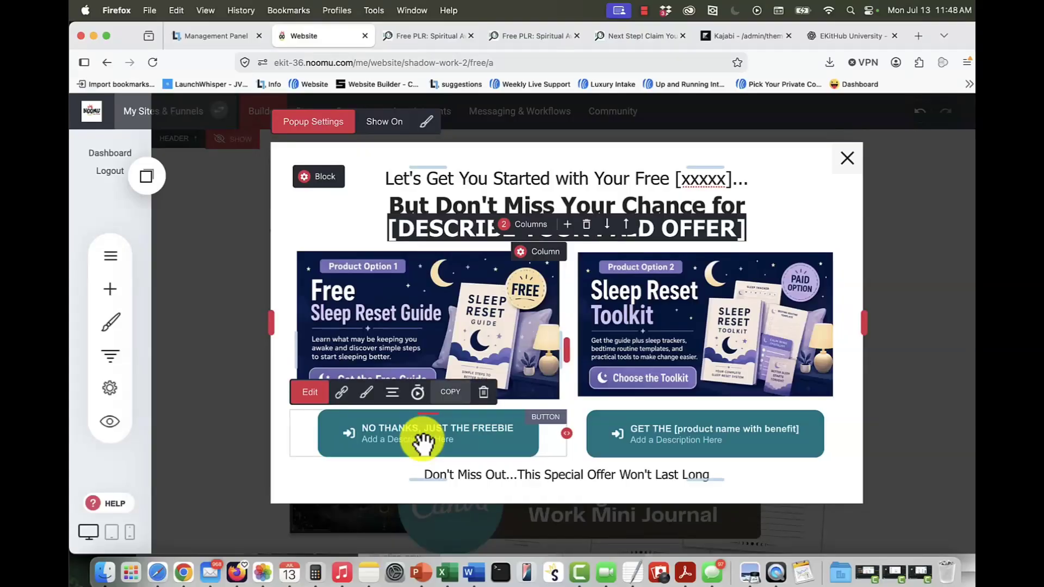
click(315, 396)
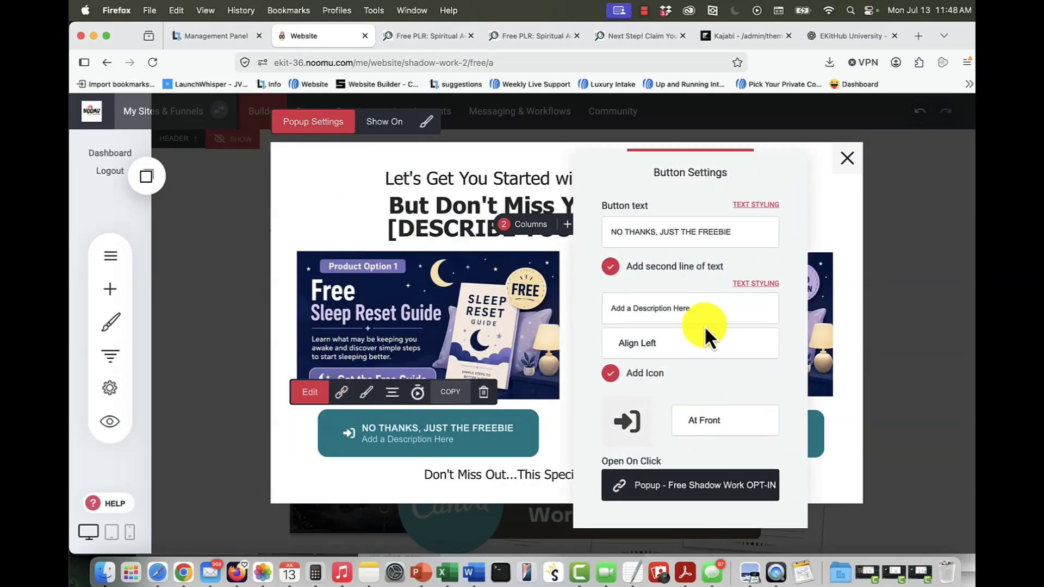
drag(692, 309, 607, 311)
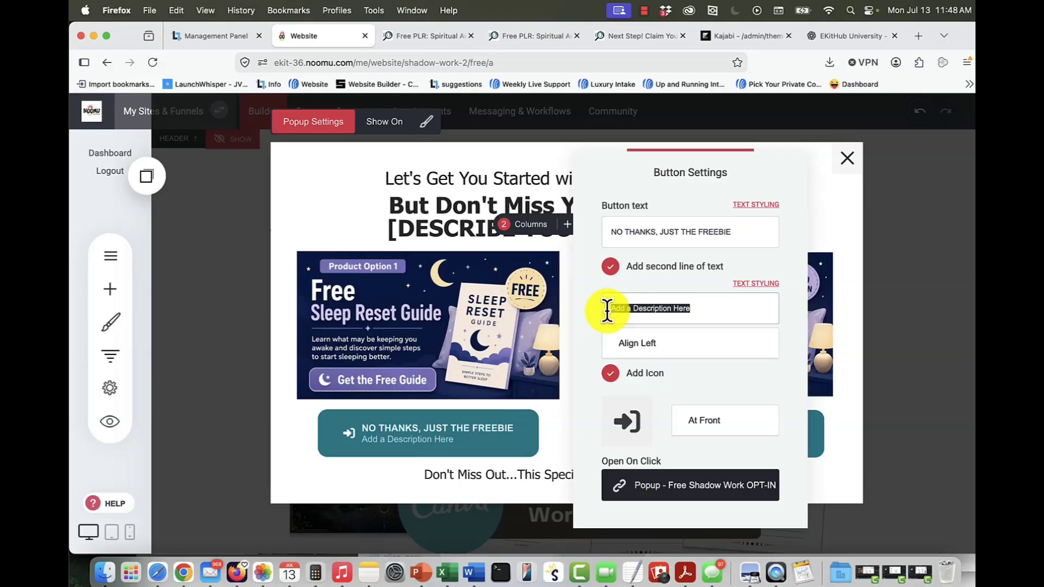
click(484, 442)
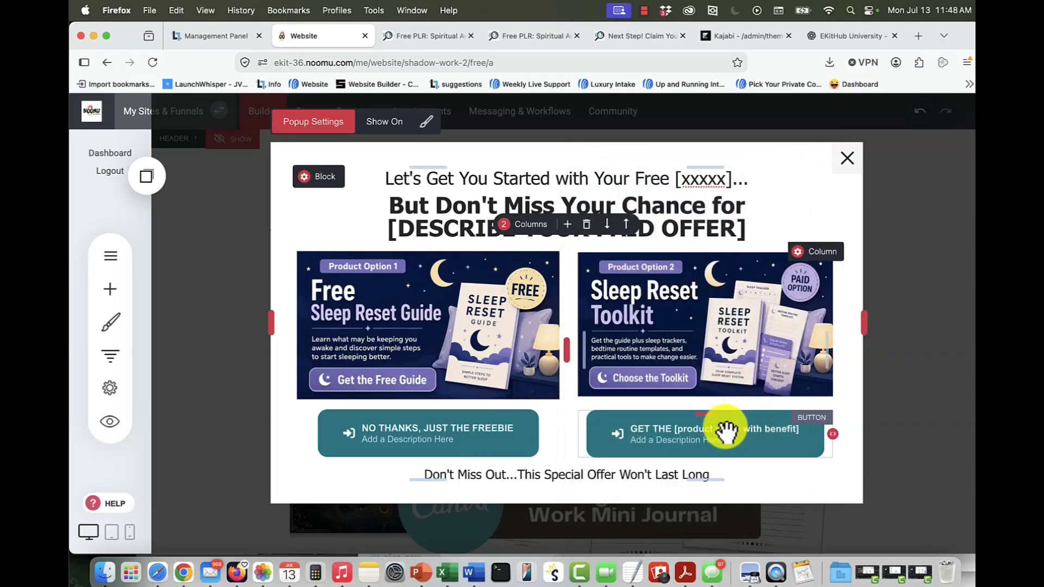
click(726, 435)
click(598, 392)
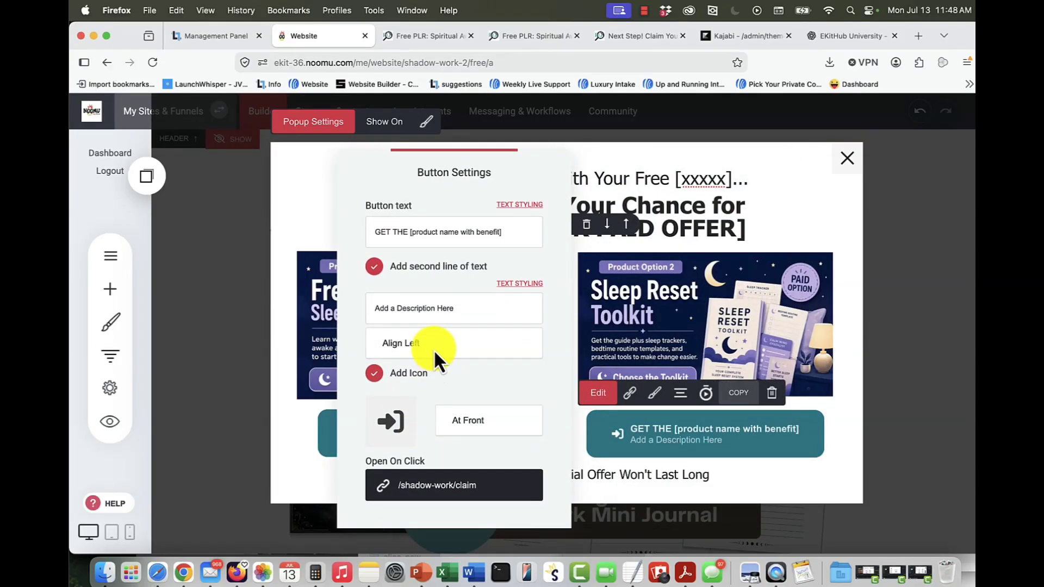
click(685, 279)
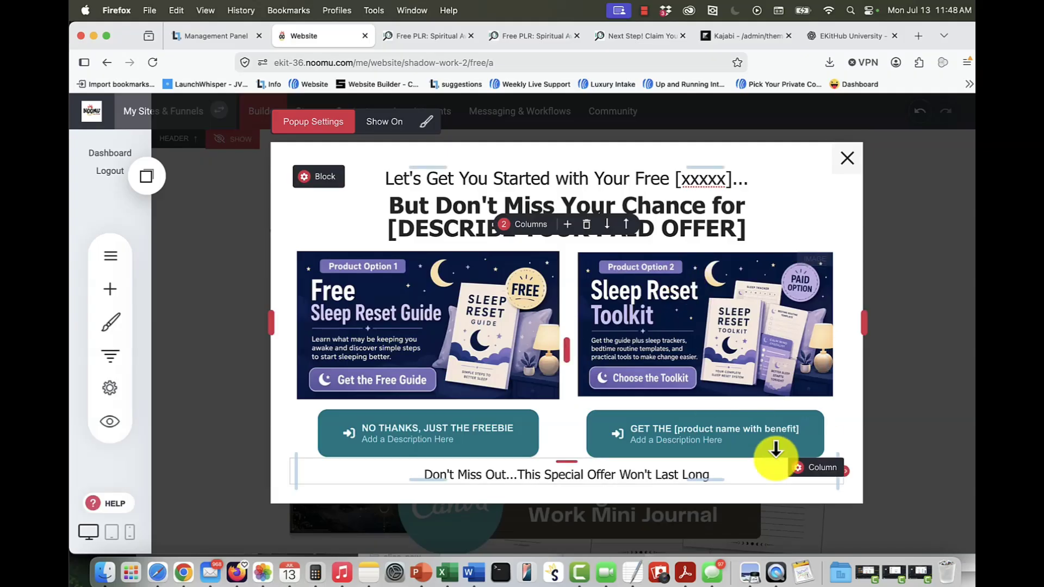
Step: Browse the widgets that can be added to the popup without inserting one
click(110, 291)
click(110, 293)
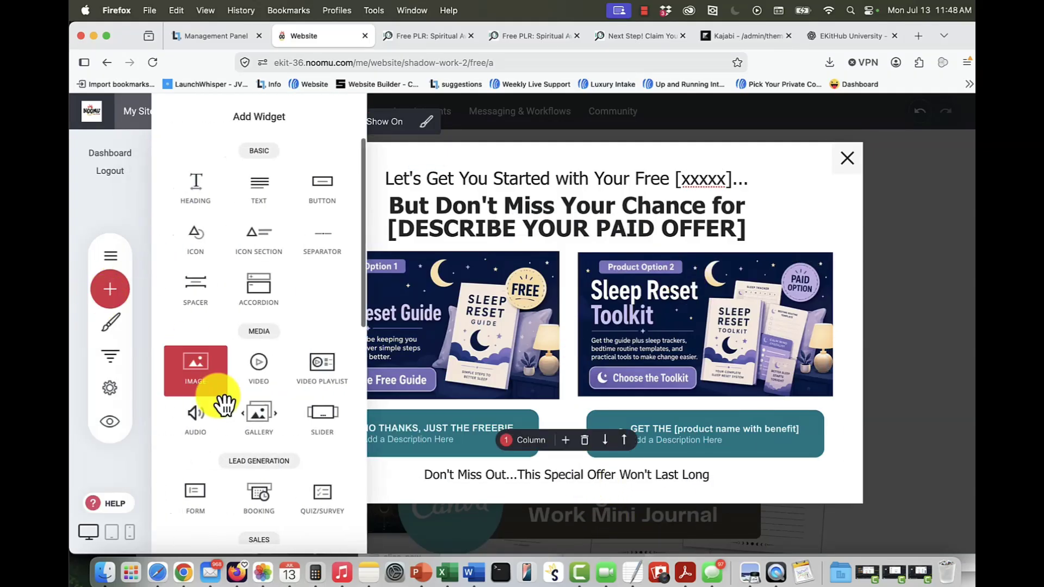
scroll(223, 405, down, 5)
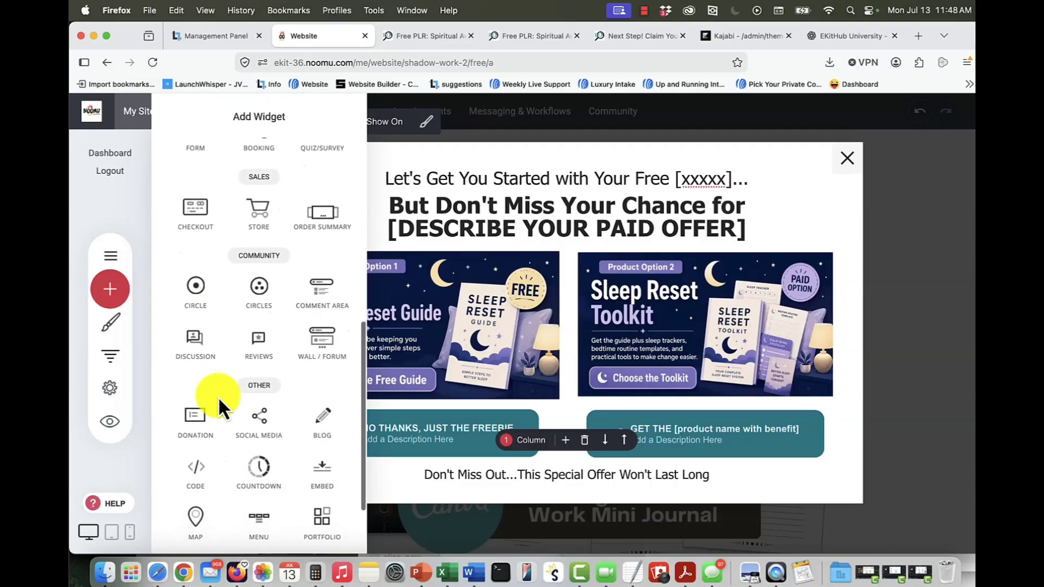
click(681, 378)
click(681, 377)
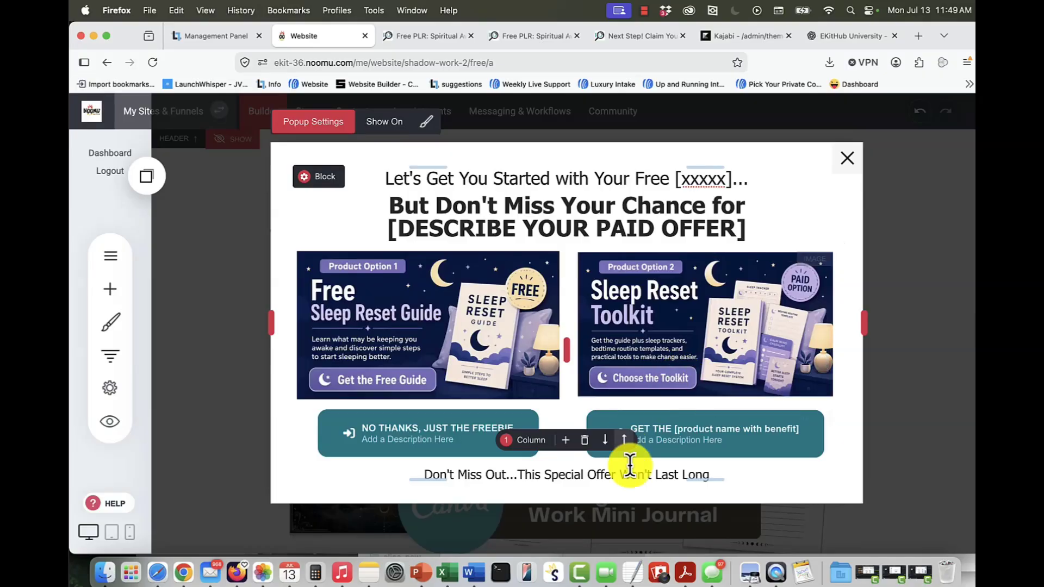
Step: Close the new popup, reopen it from the site's popups and review its position, name and show options
click(848, 163)
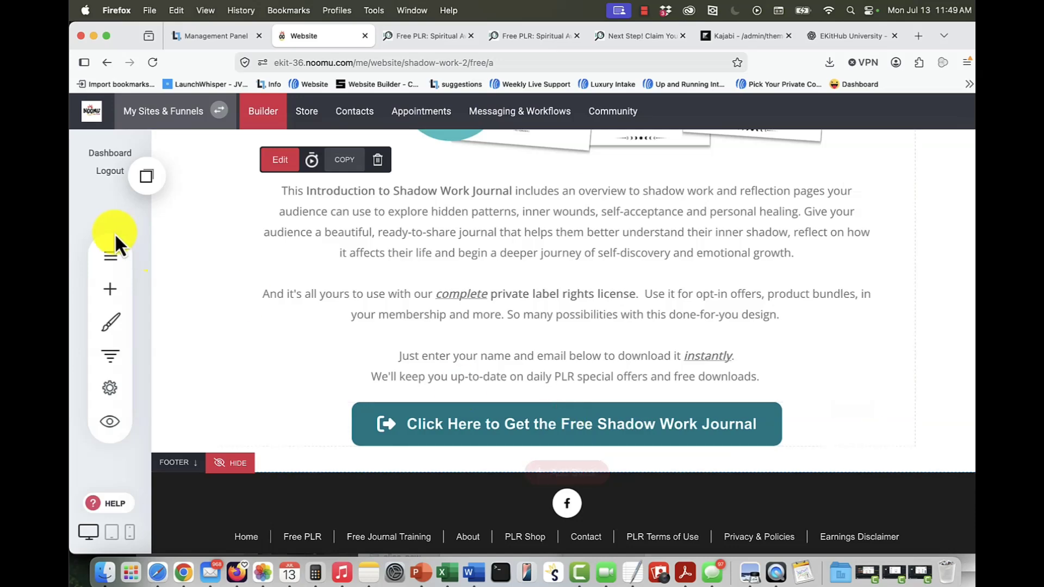
click(110, 255)
click(277, 216)
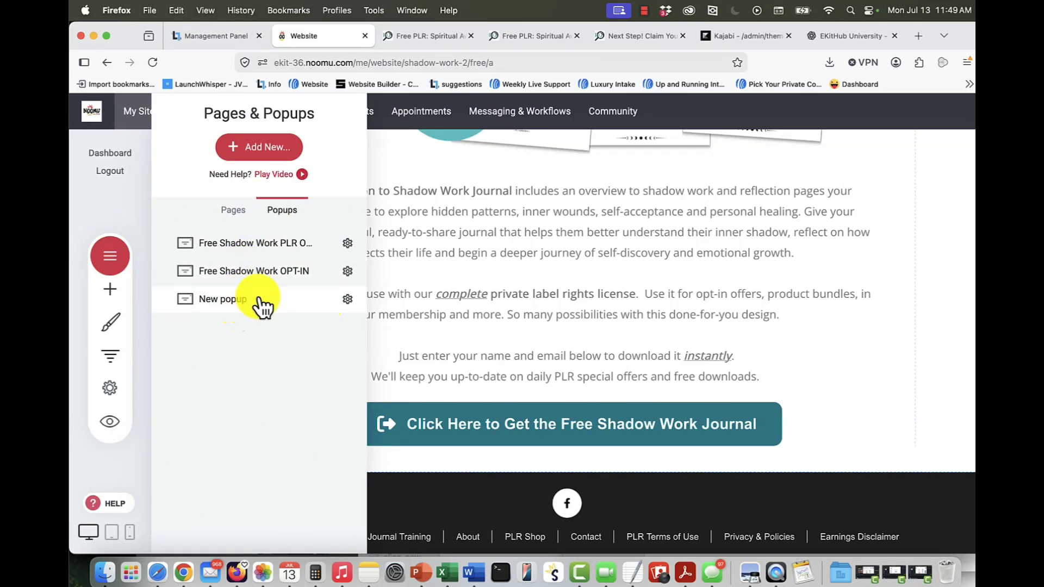
click(277, 306)
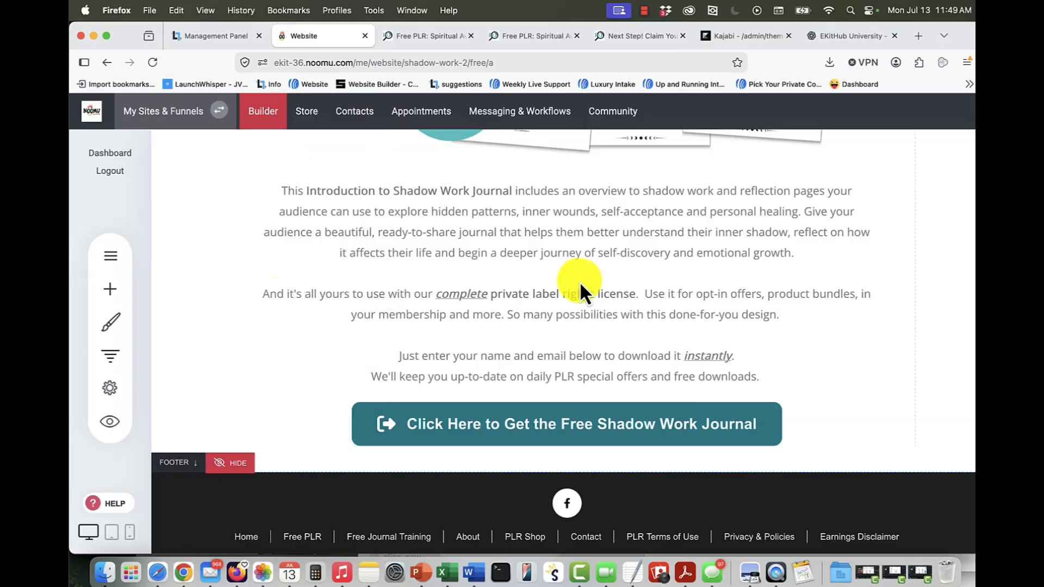
click(313, 128)
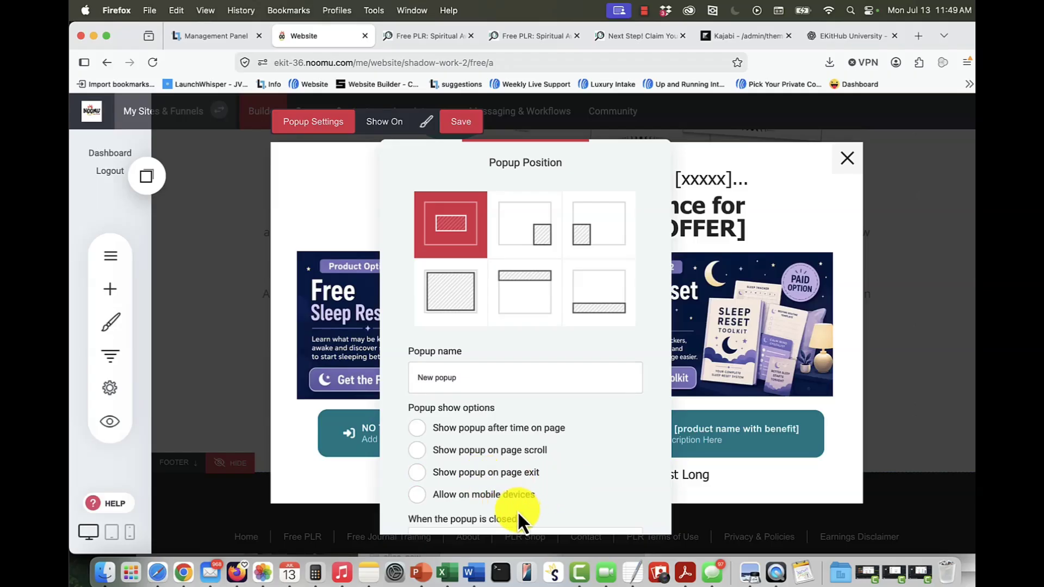
click(717, 285)
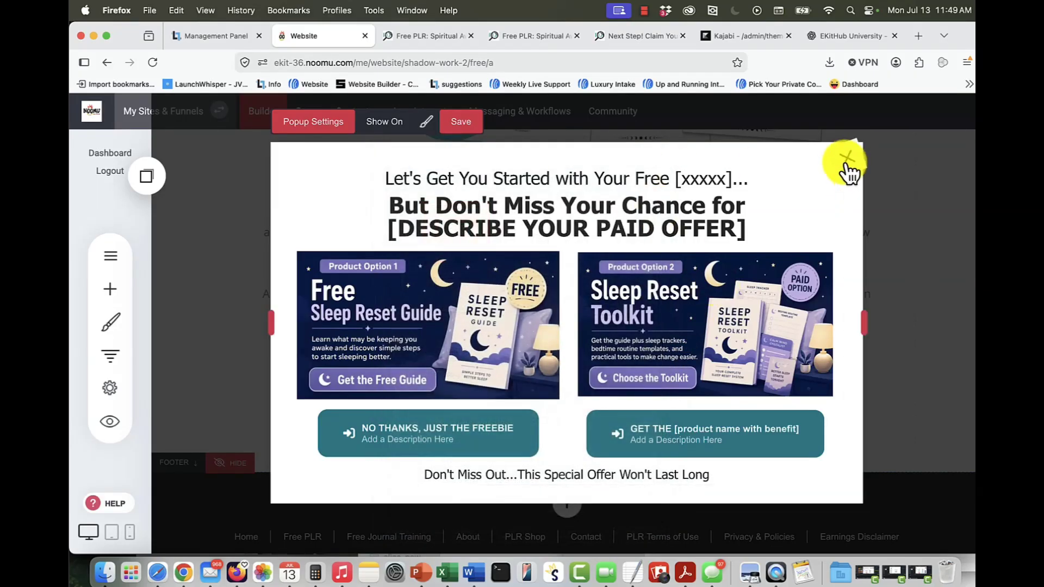
click(846, 159)
Step: Open the finished Free Shadow Work PLR options popup and check the link targets of its paid offer and freebie buttons
click(503, 346)
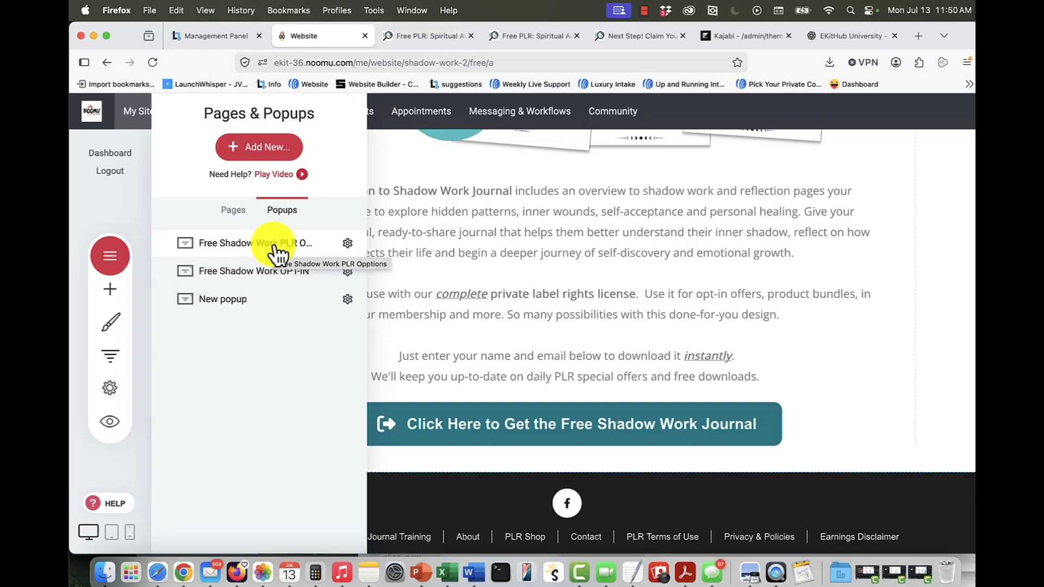
click(274, 245)
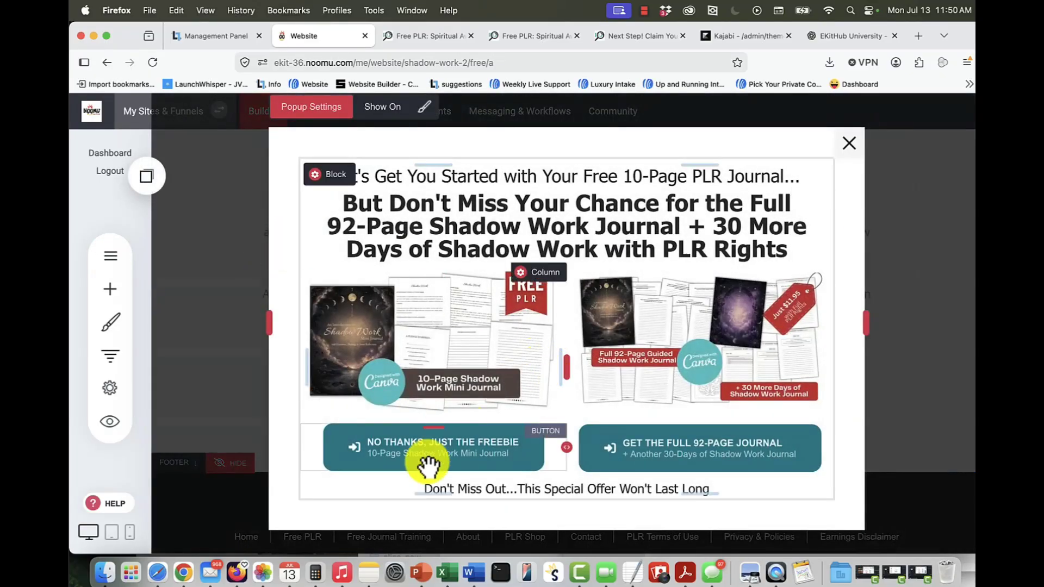
click(632, 454)
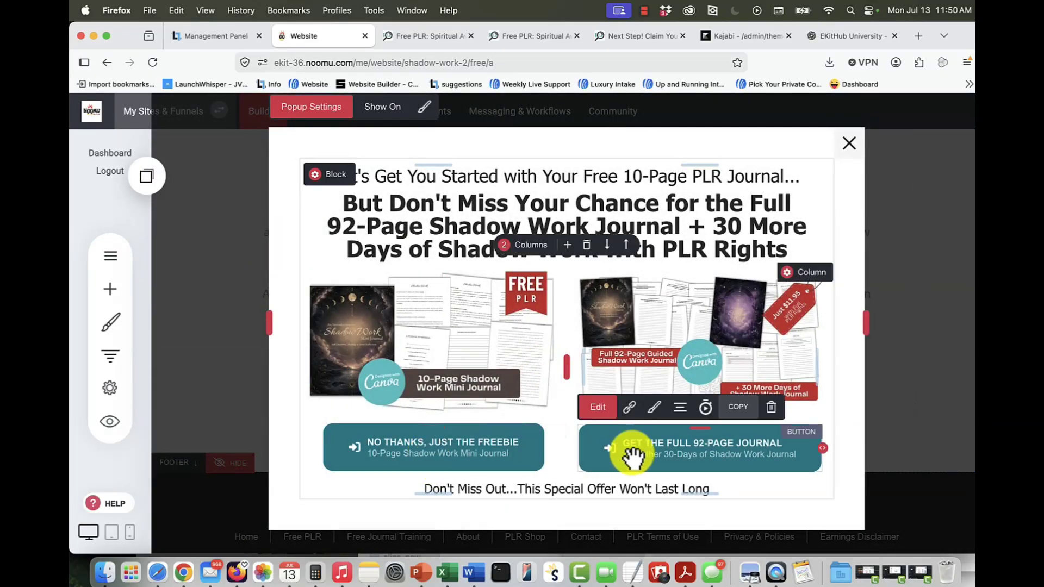
click(630, 409)
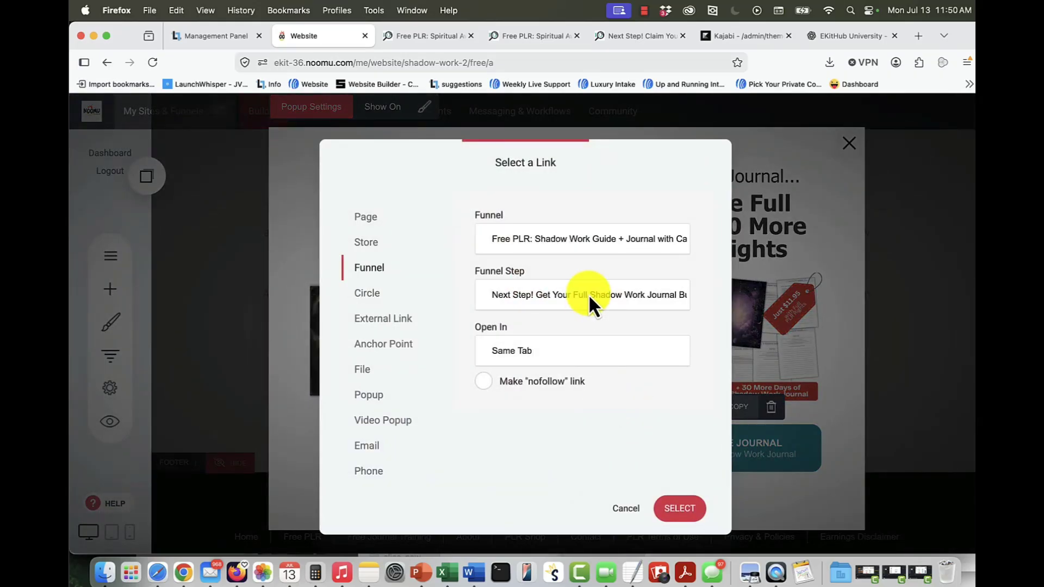
click(623, 511)
click(423, 455)
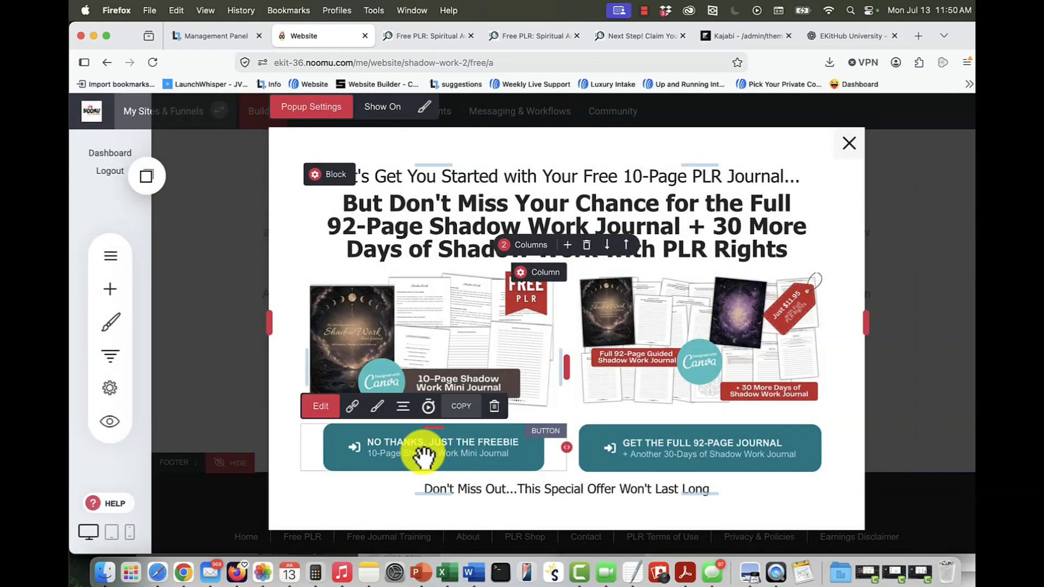
click(352, 407)
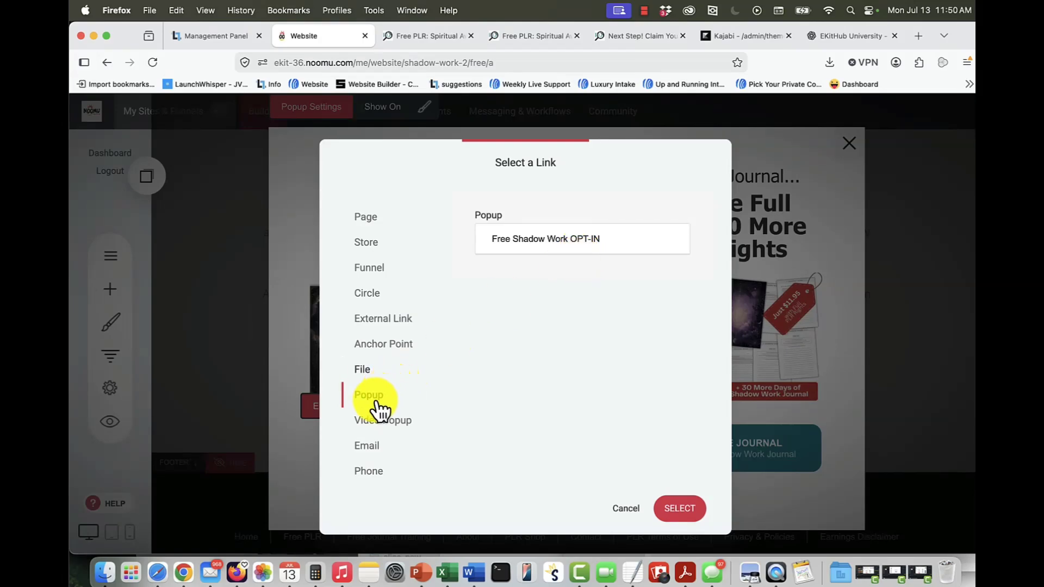
click(625, 510)
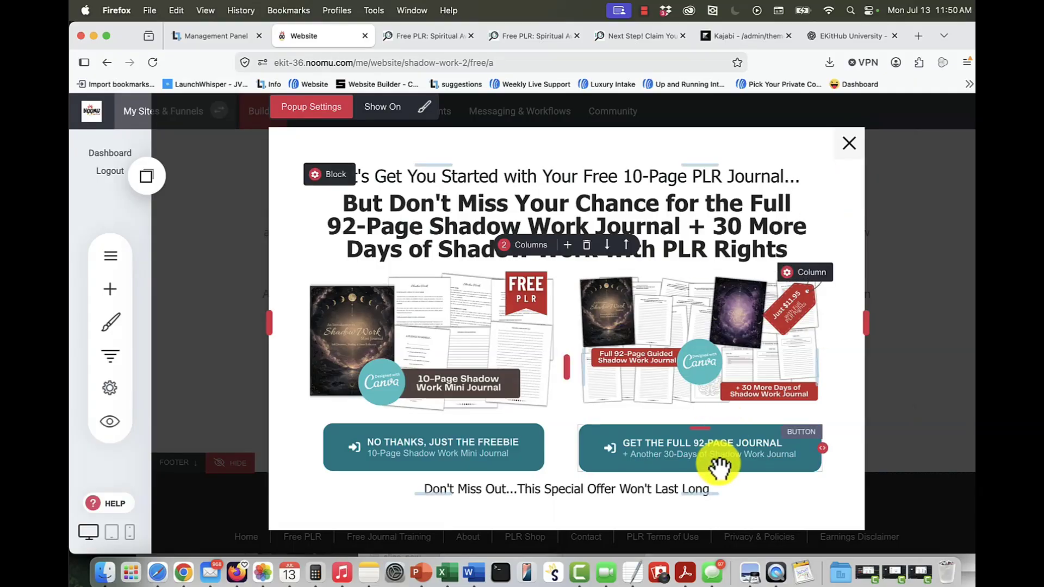
click(850, 144)
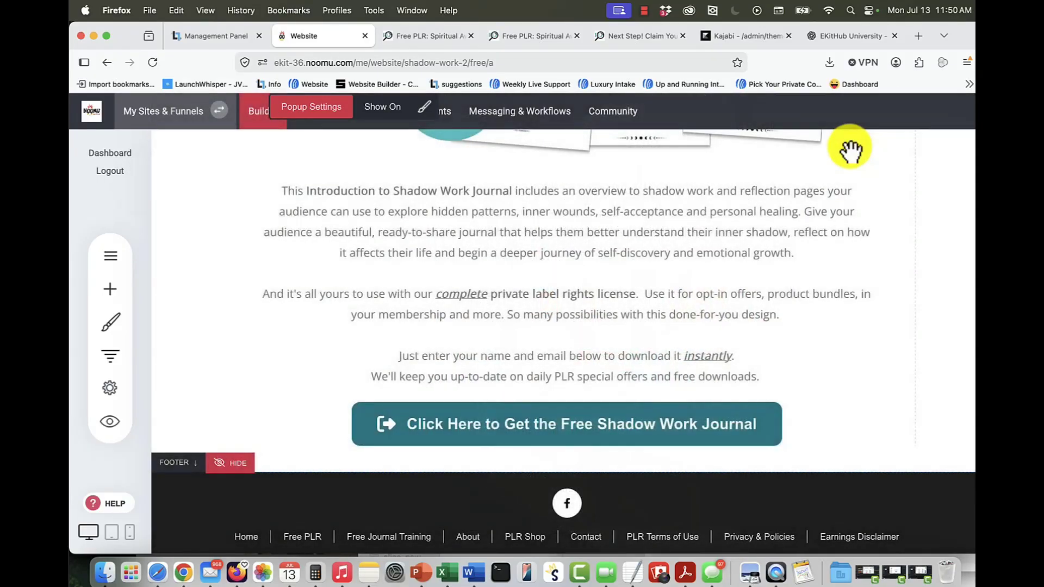
Step: Preview the page in a new browser tab and test its free journal button and the popup's freebie option
click(109, 423)
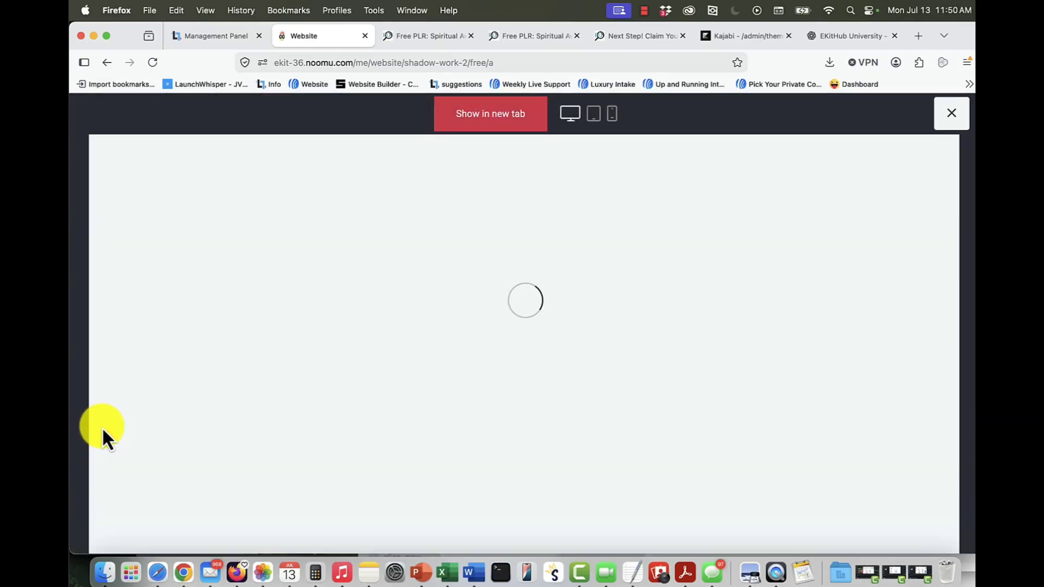
click(484, 115)
scroll(478, 332, down, 7)
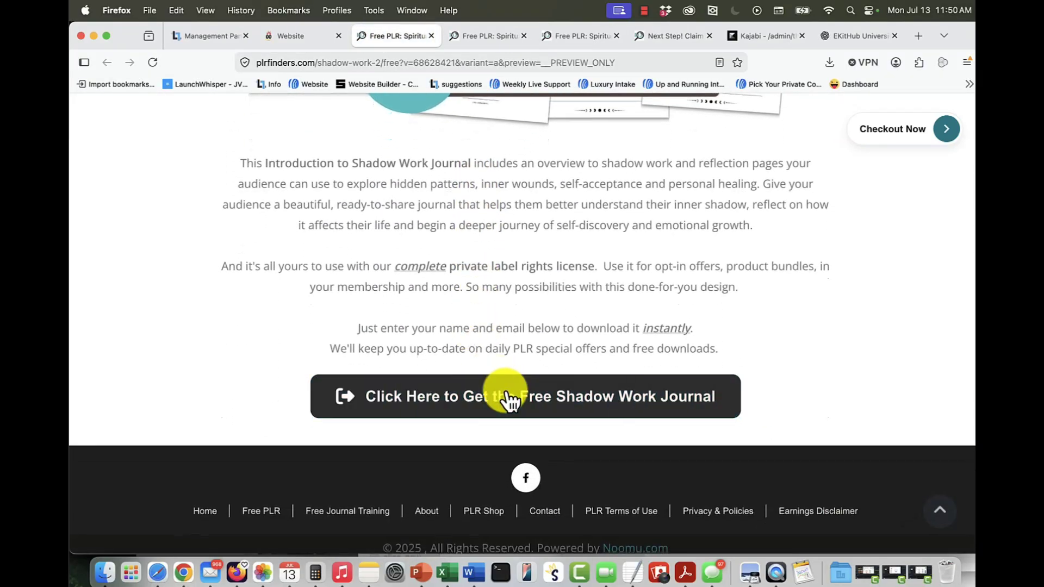
click(505, 392)
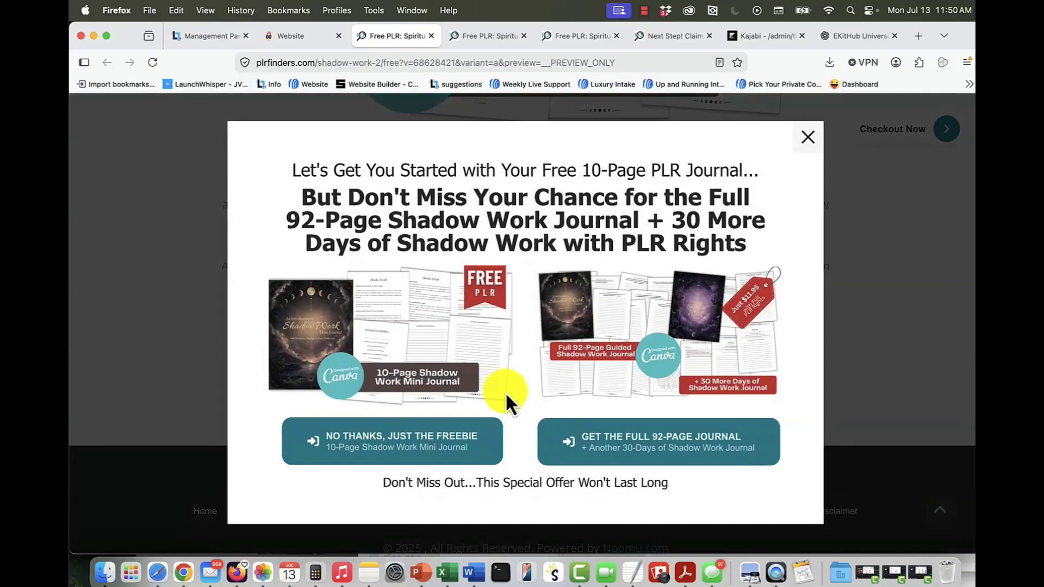
click(365, 451)
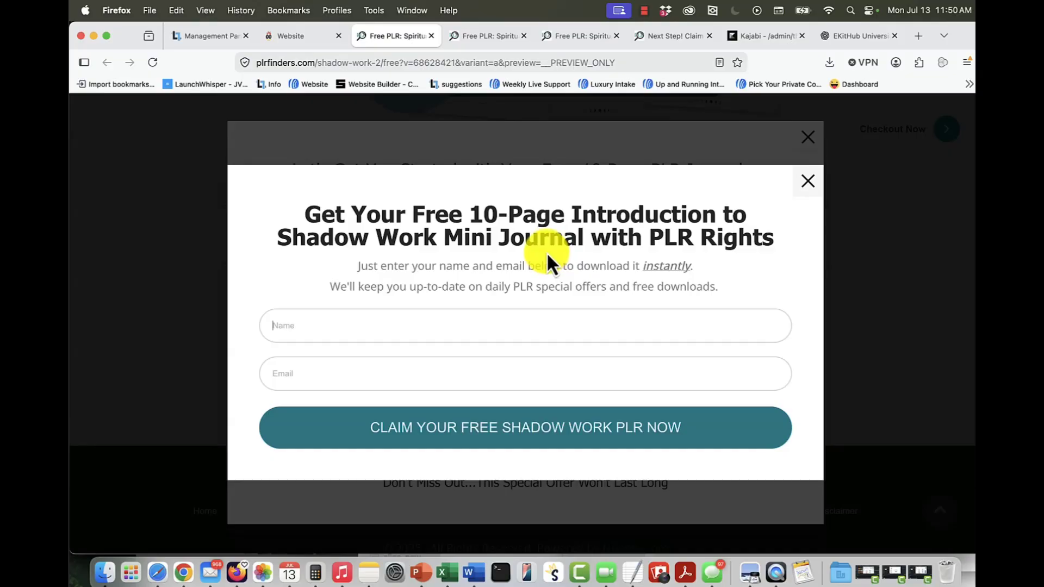
click(801, 189)
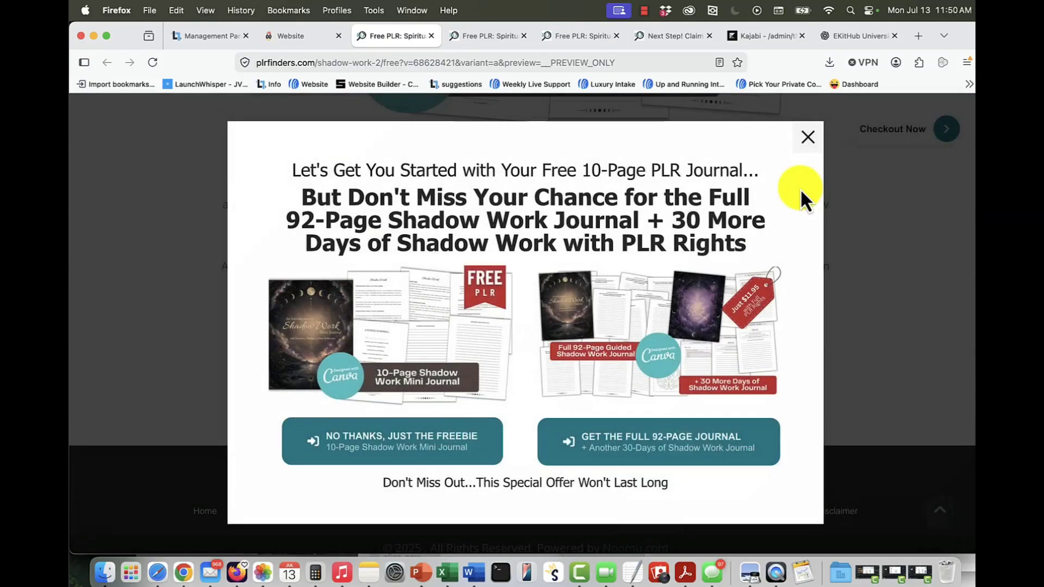
Step: Test the popup's full 92-page journal option and look over the checkout page it leads to
click(657, 447)
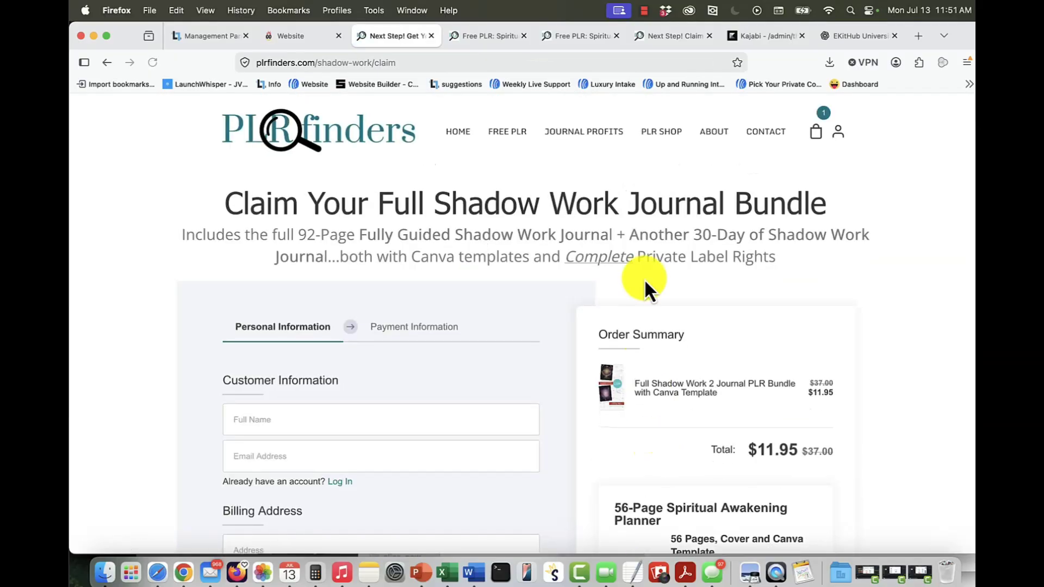
scroll(644, 278, down, 5)
scroll(644, 278, up, 4)
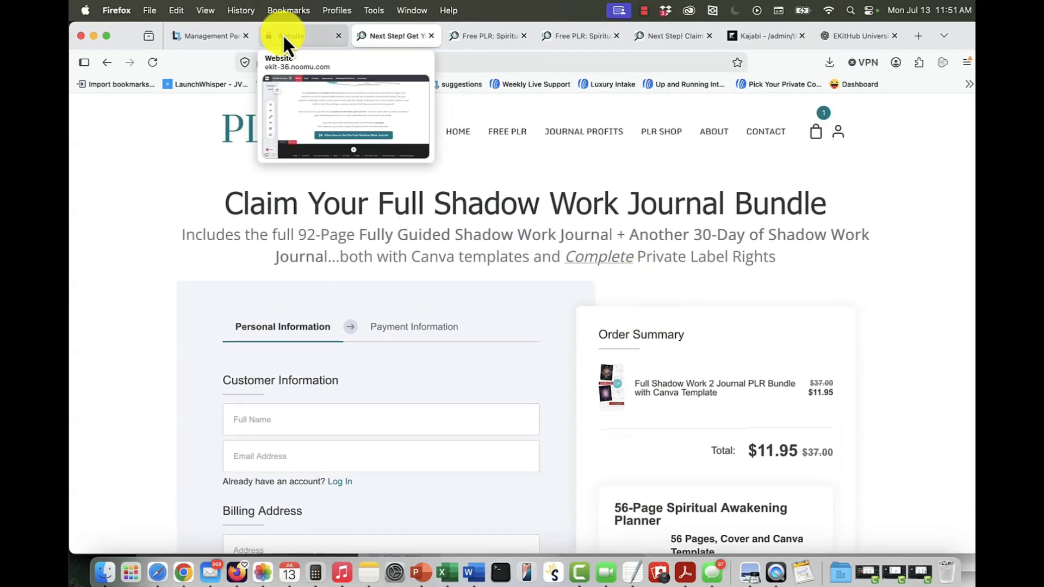
Step: Return to the website builder, open the Free Shadow Work OPT-IN popup and view the widgets available for it
click(284, 36)
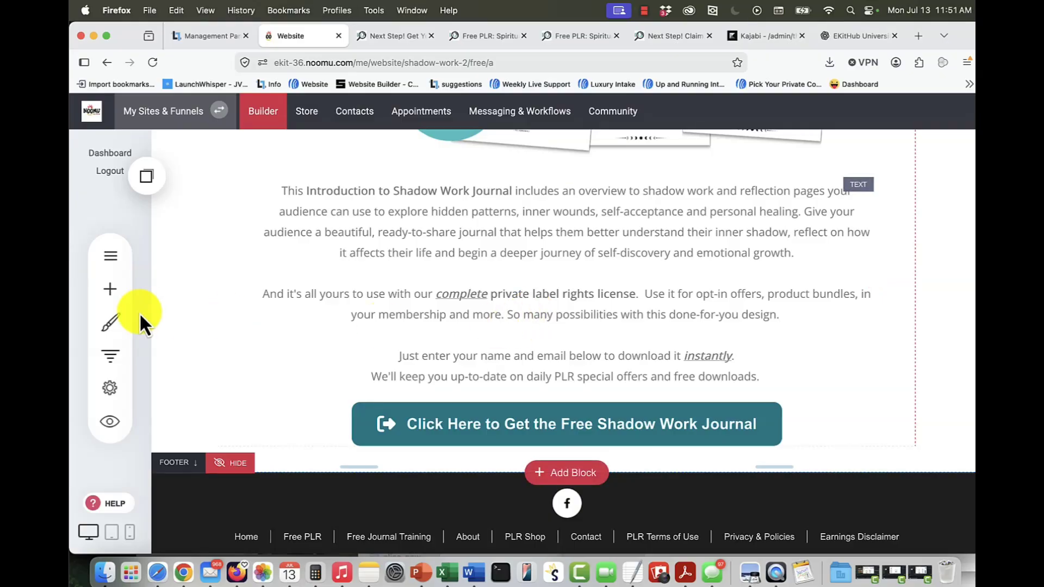
click(110, 258)
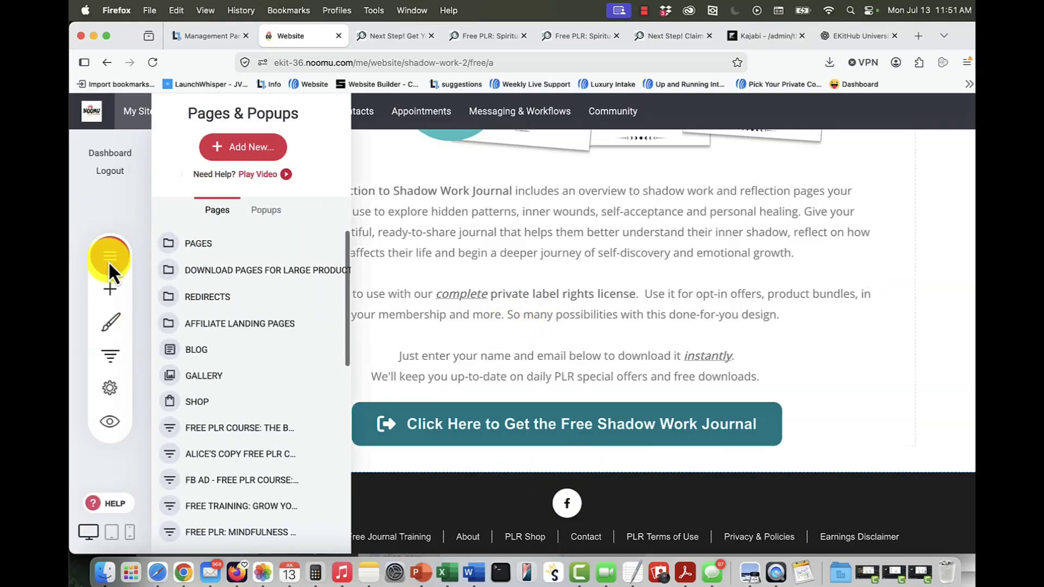
click(282, 212)
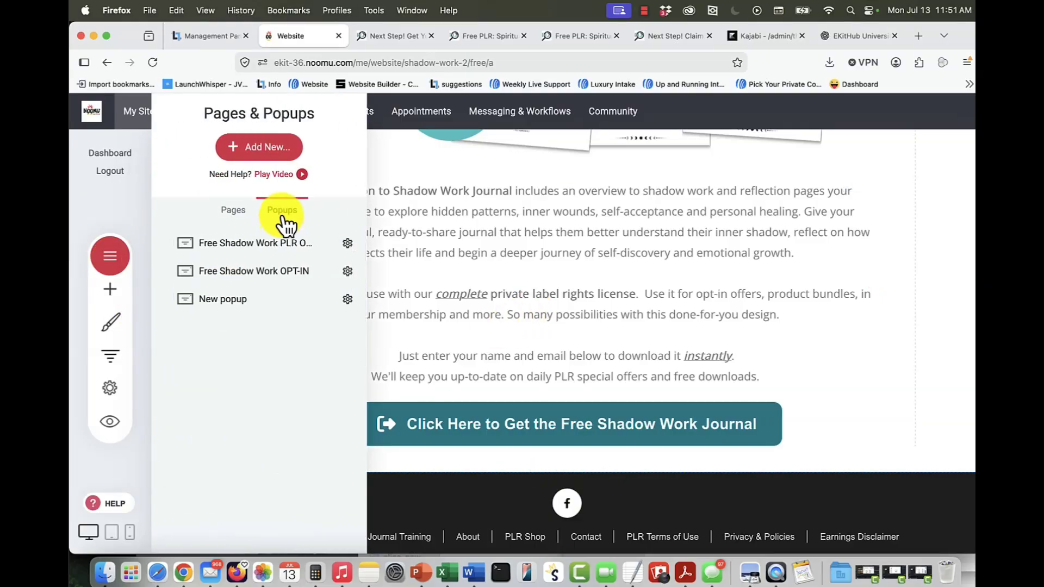
click(269, 279)
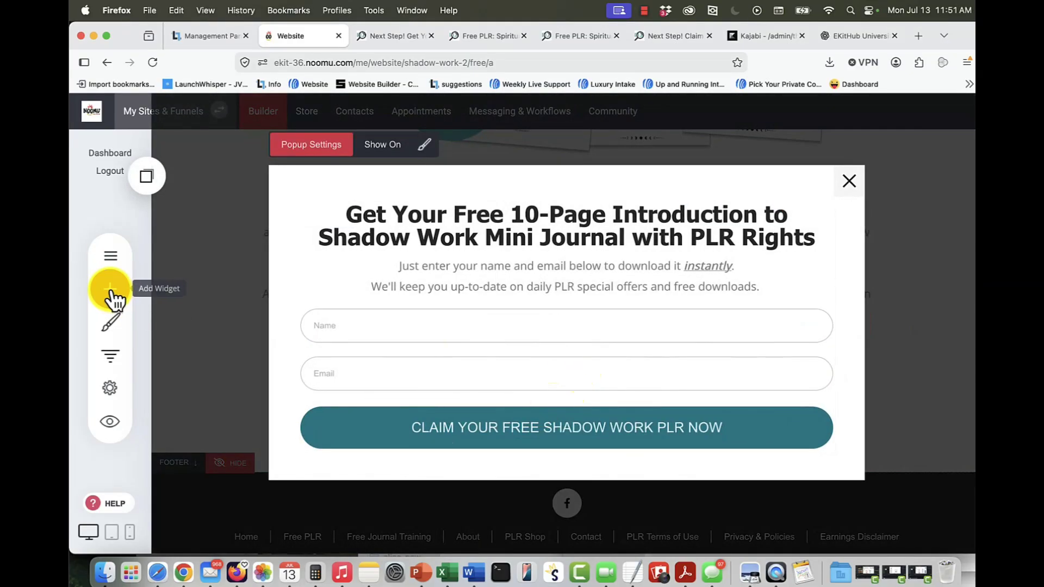
click(110, 291)
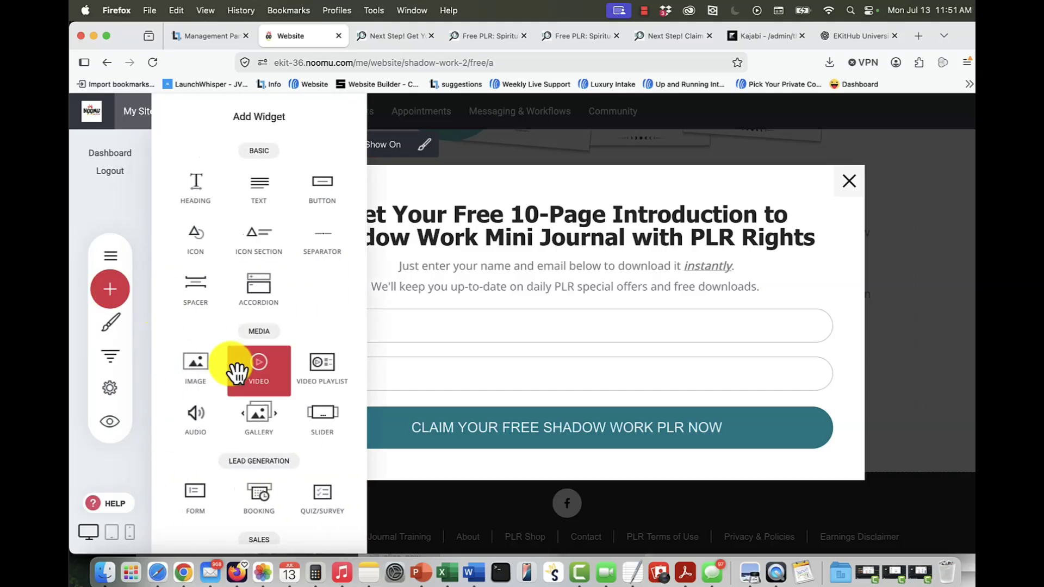
Step: Review the opt-in form's settings for the thank-you page, email marketing lists and contact tags, leaving them as they are
click(550, 321)
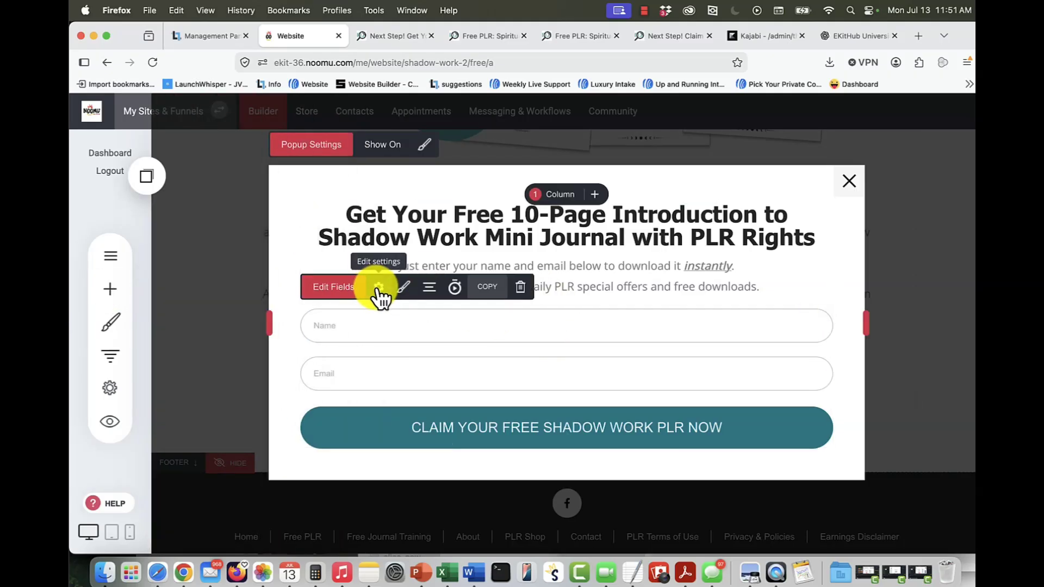
click(378, 287)
scroll(783, 416, down, 5)
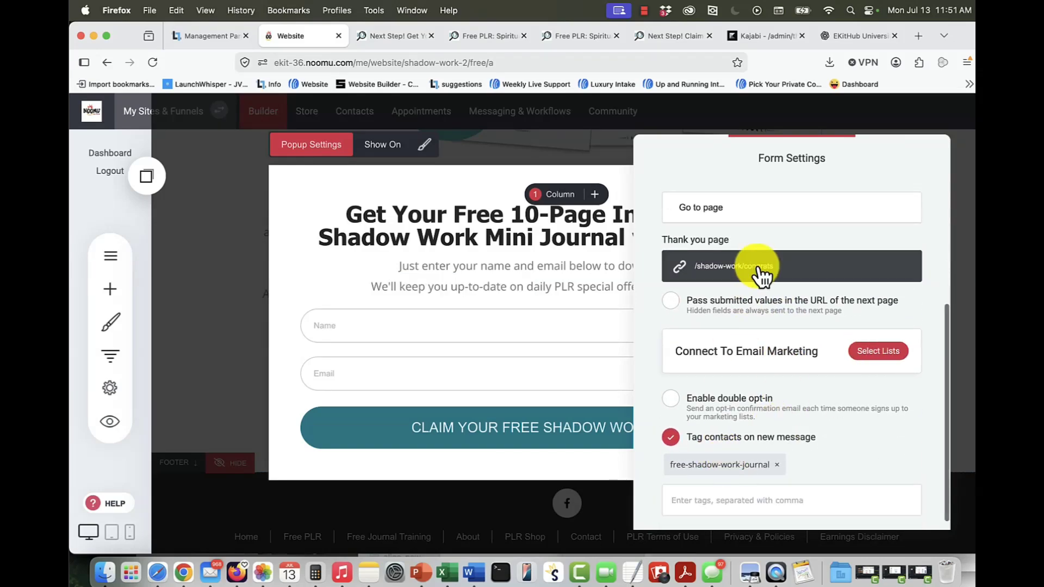
click(559, 296)
click(845, 180)
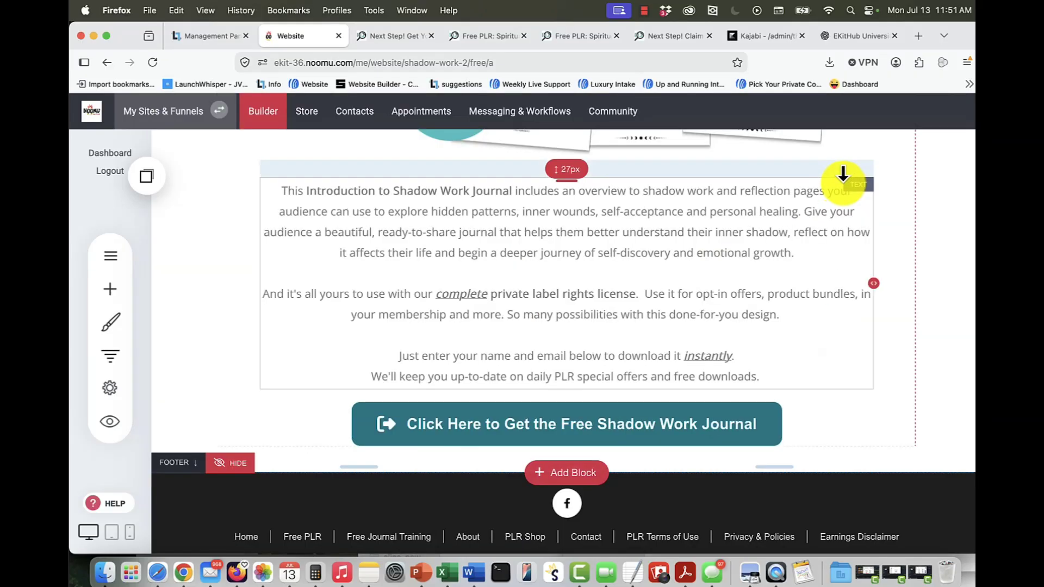
Step: Open the demo funnel's "Next Step! Get Your Full Shadow Work Journal" page and view its checkout section
click(108, 256)
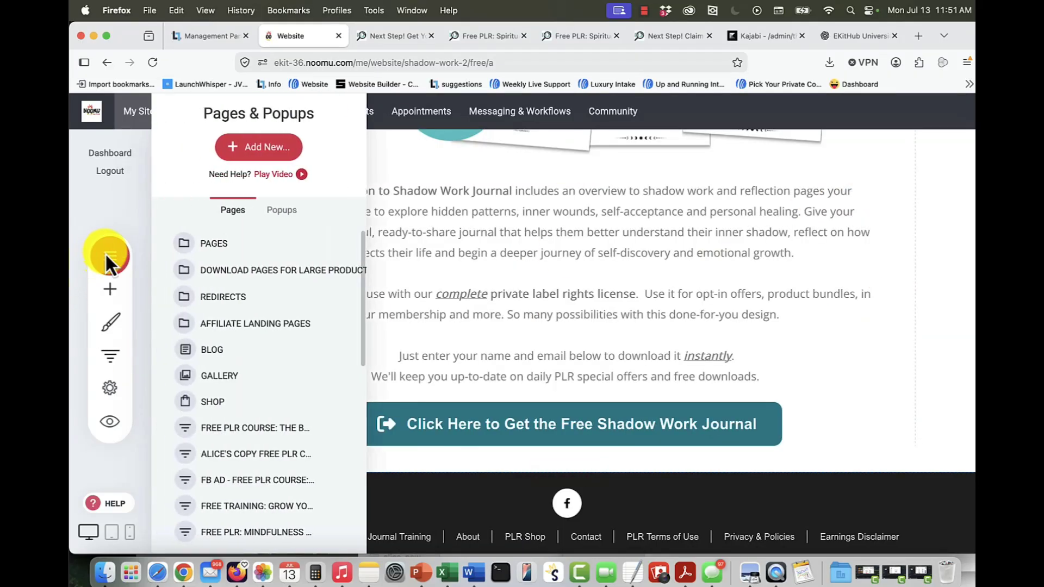
scroll(266, 426, down, 5)
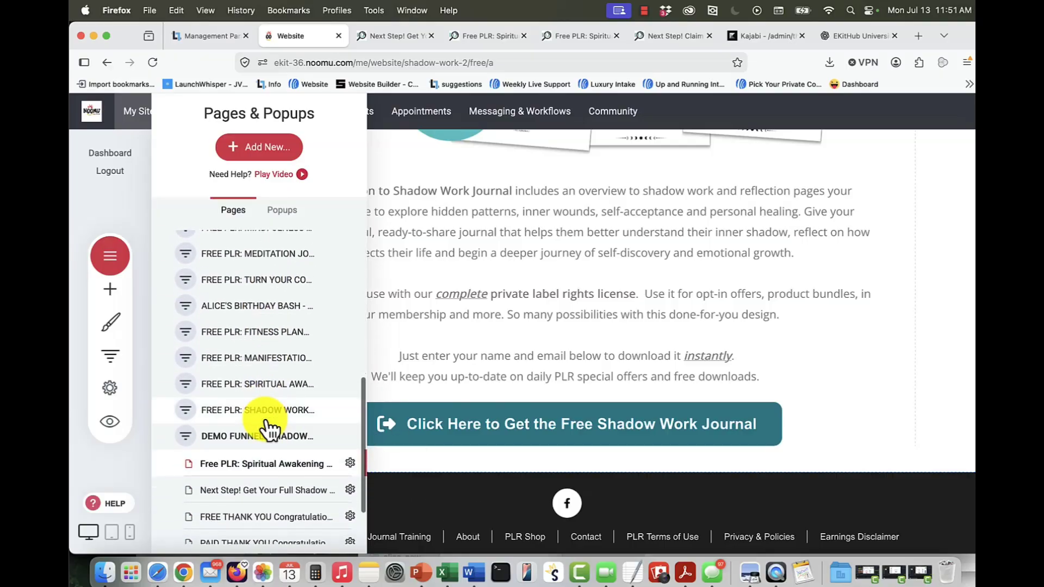
scroll(266, 427, down, 2)
click(264, 427)
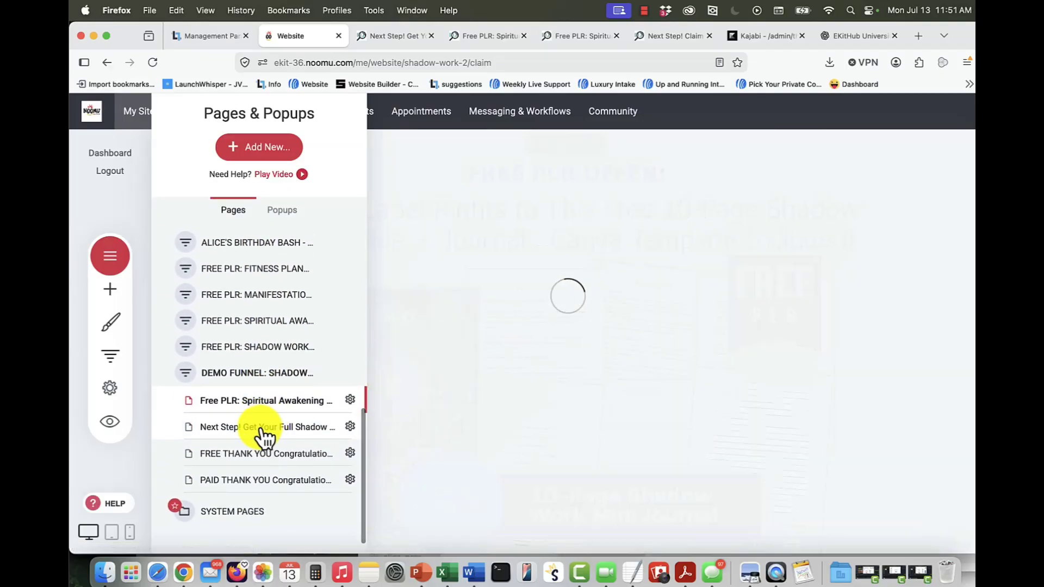
scroll(609, 307, down, 2)
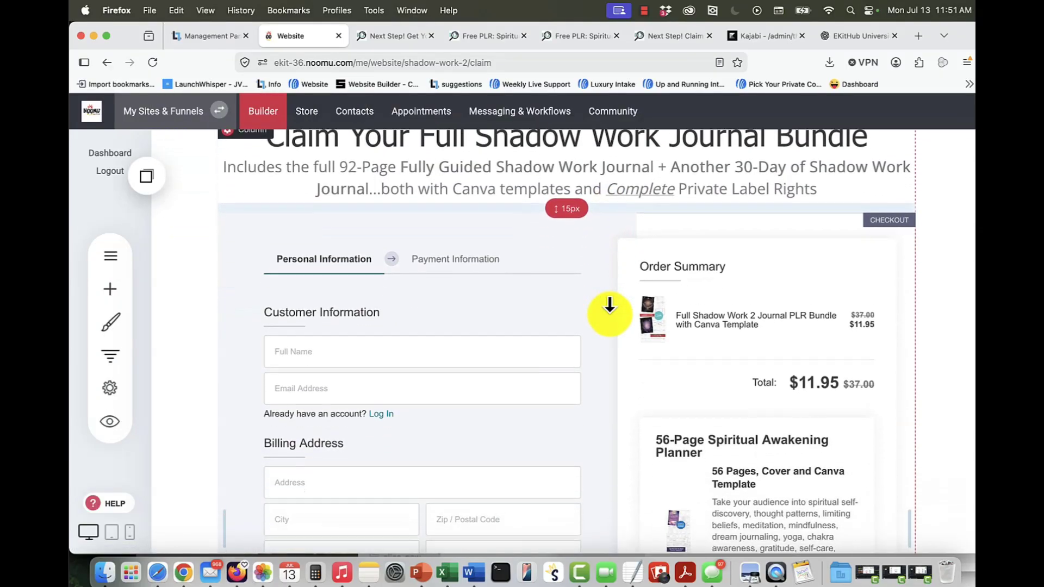
Step: Look through the page widgets down to the sales group with Checkout, inserting none, and return to the existing checkout block
click(115, 294)
scroll(292, 361, down, 2)
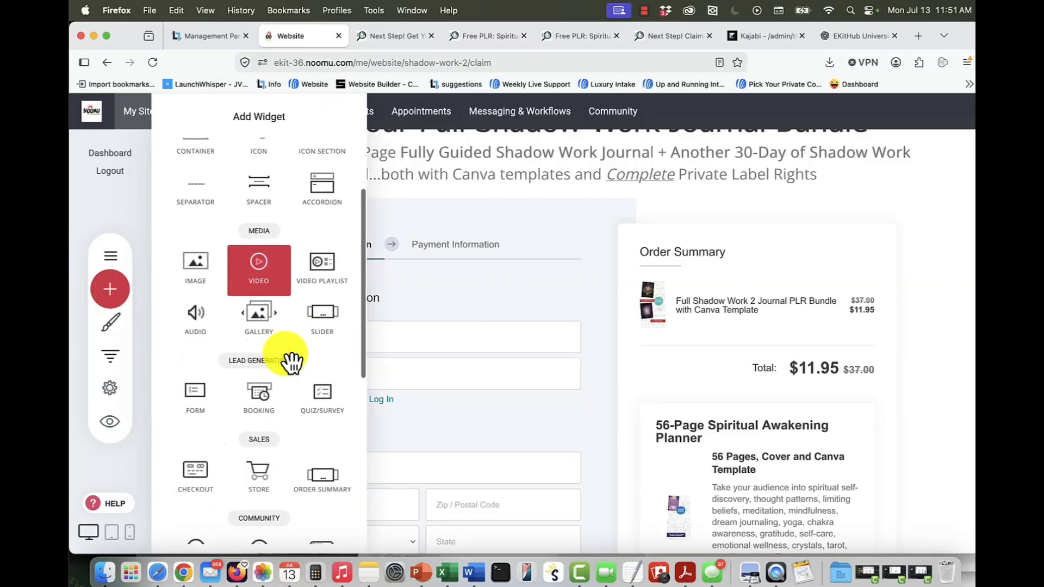
scroll(292, 361, down, 2)
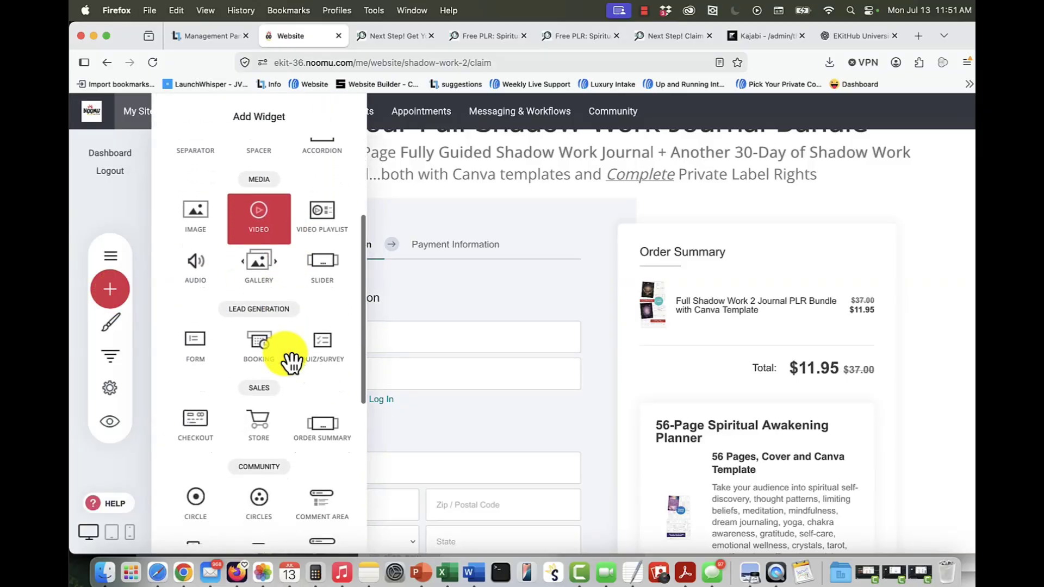
click(594, 328)
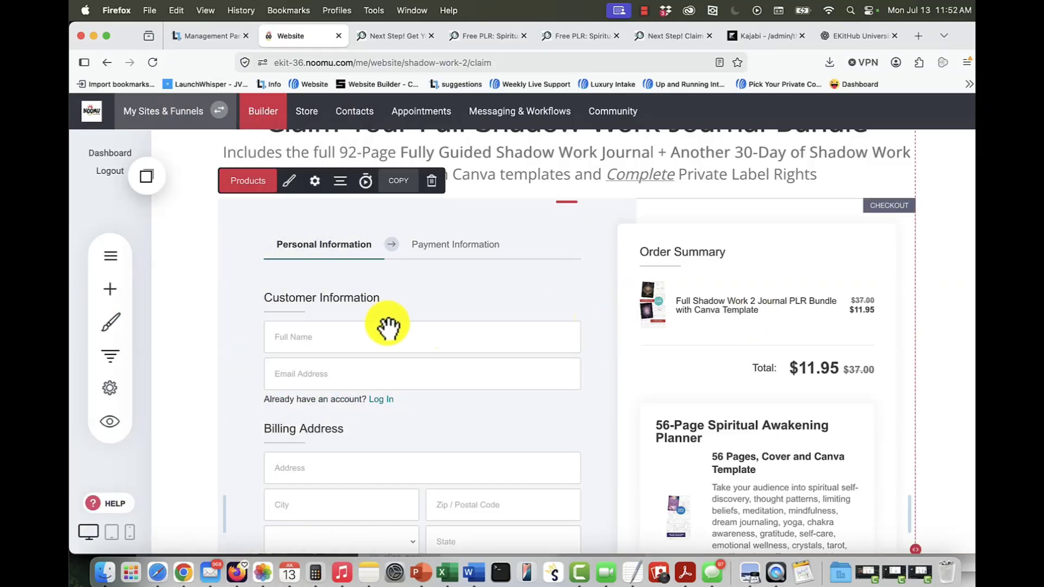
Step: Review the checkout block's main product and bump offer settings without changing them, and look over the order summary and bump offers on the page
click(237, 187)
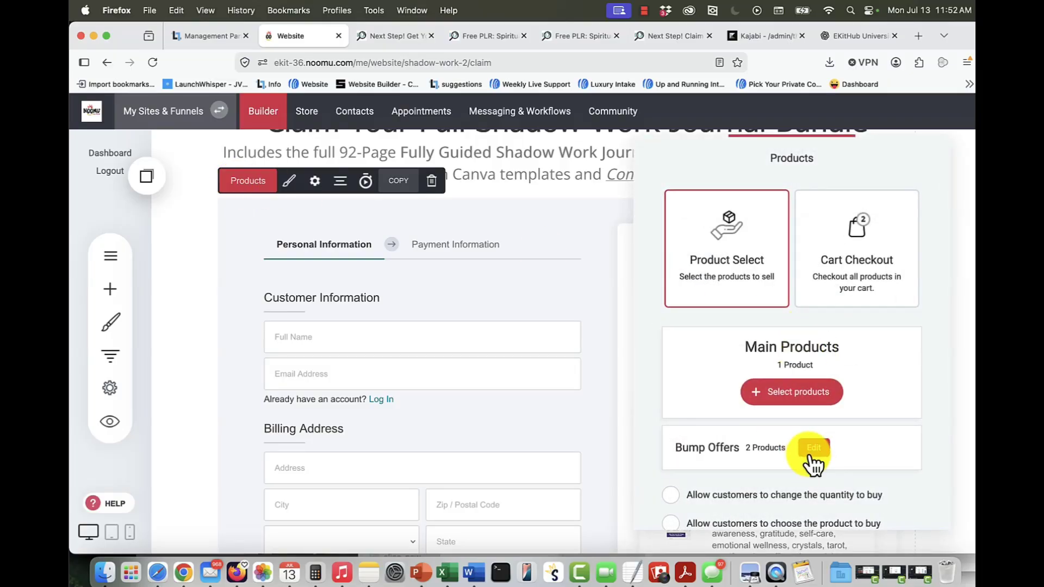
scroll(813, 463, down, 2)
click(441, 410)
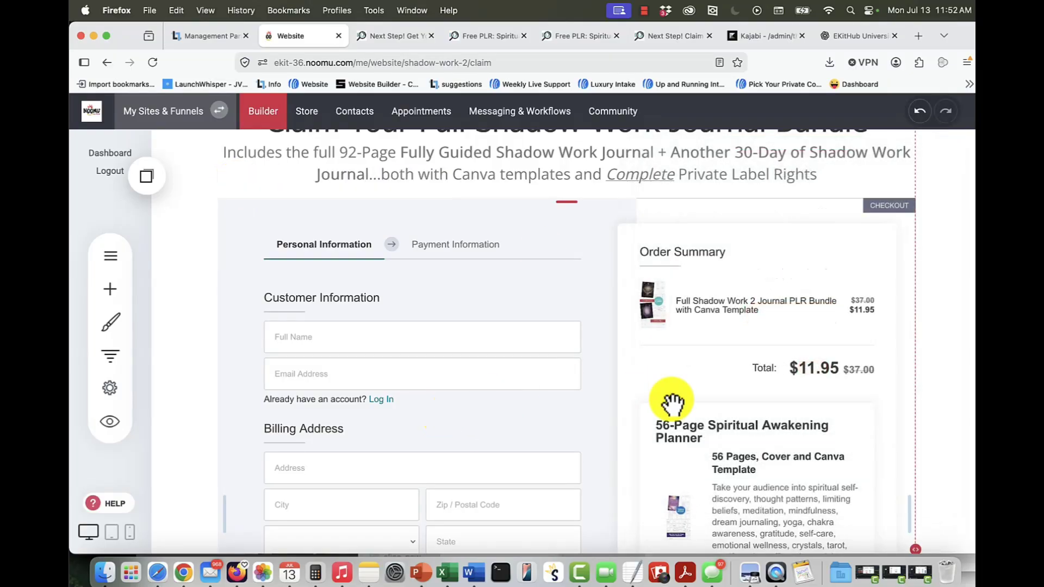
scroll(674, 403, down, 3)
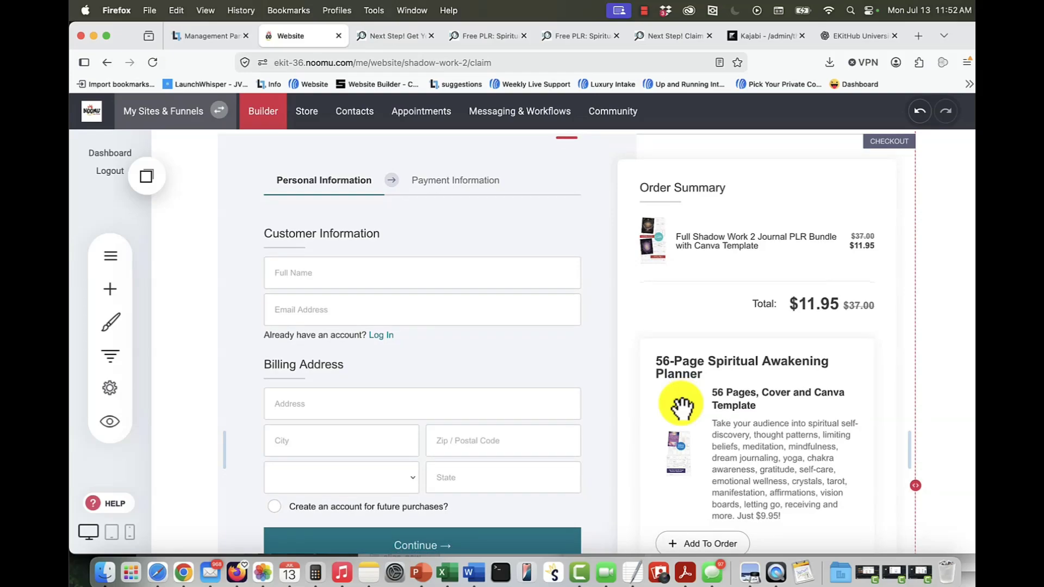
scroll(682, 408, down, 10)
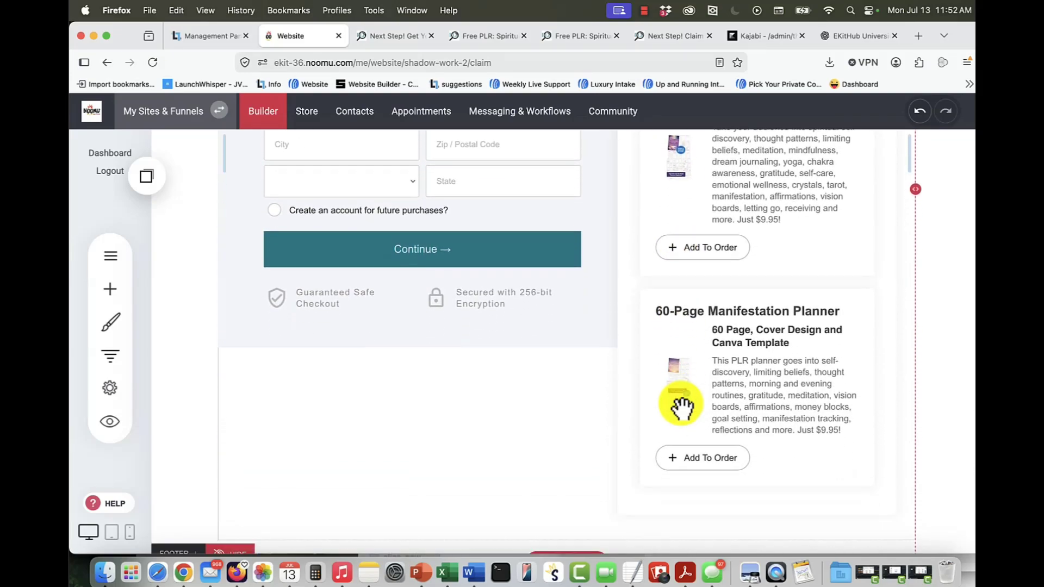
scroll(682, 405, up, 15)
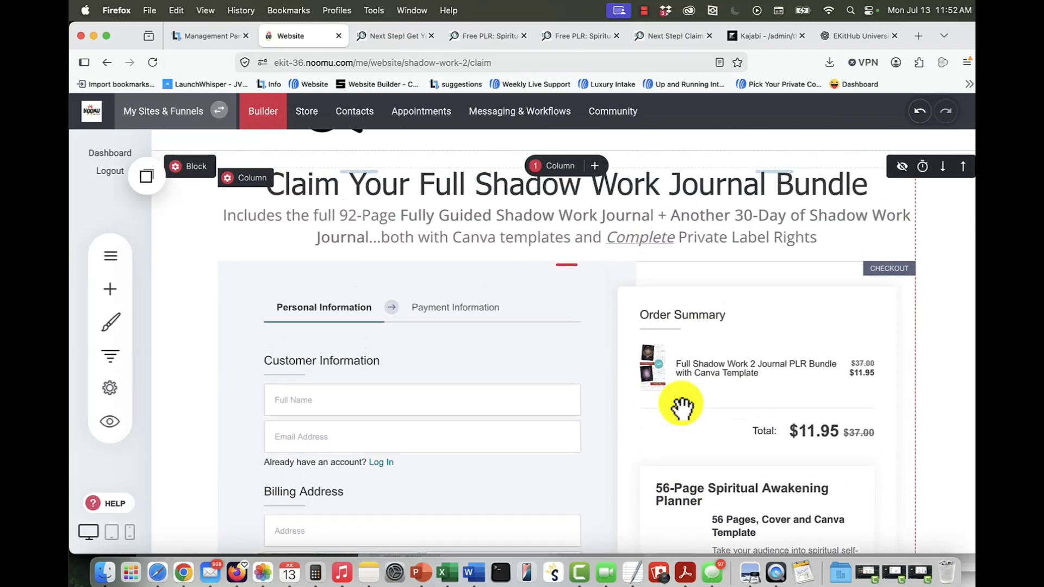
scroll(682, 405, up, 2)
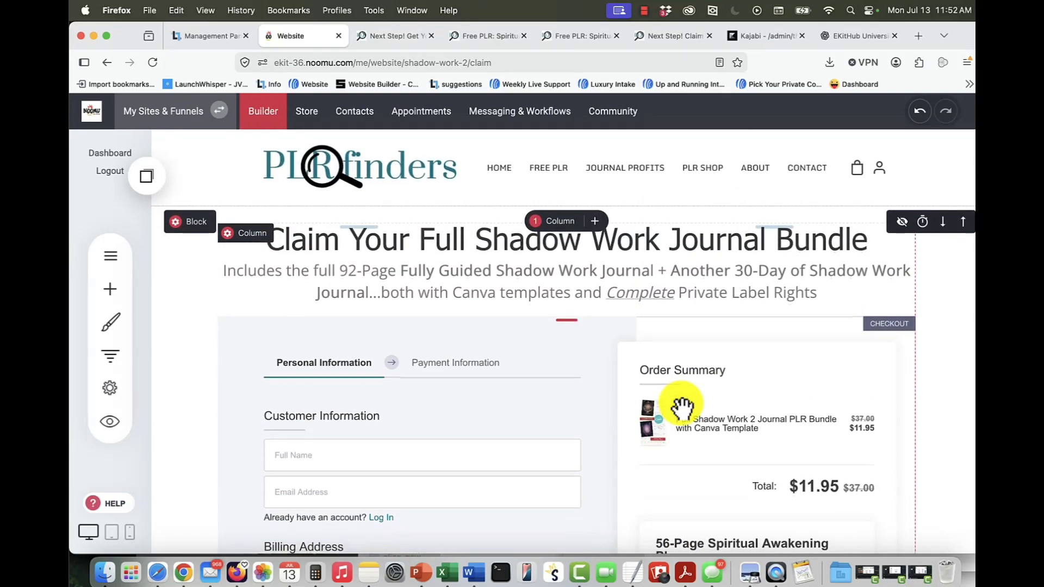